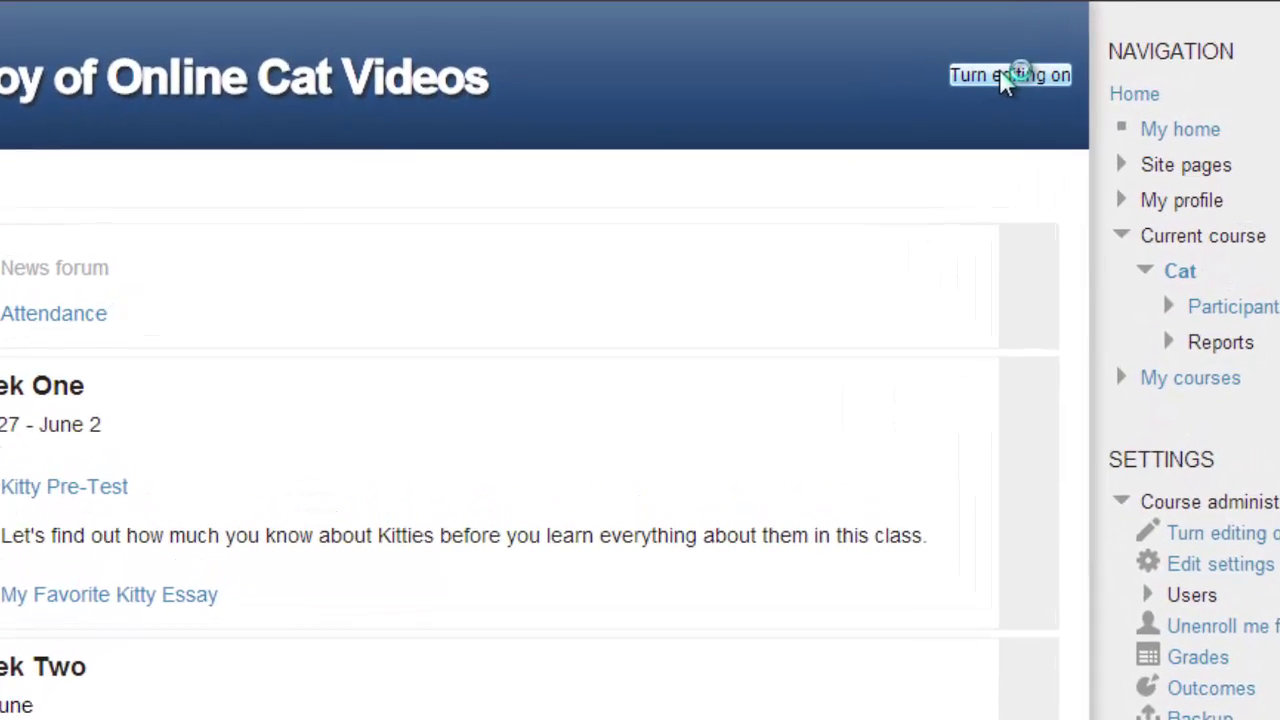
Turn on course editing and add an Attendance activity to the general section above Week One
left_click(986, 75)
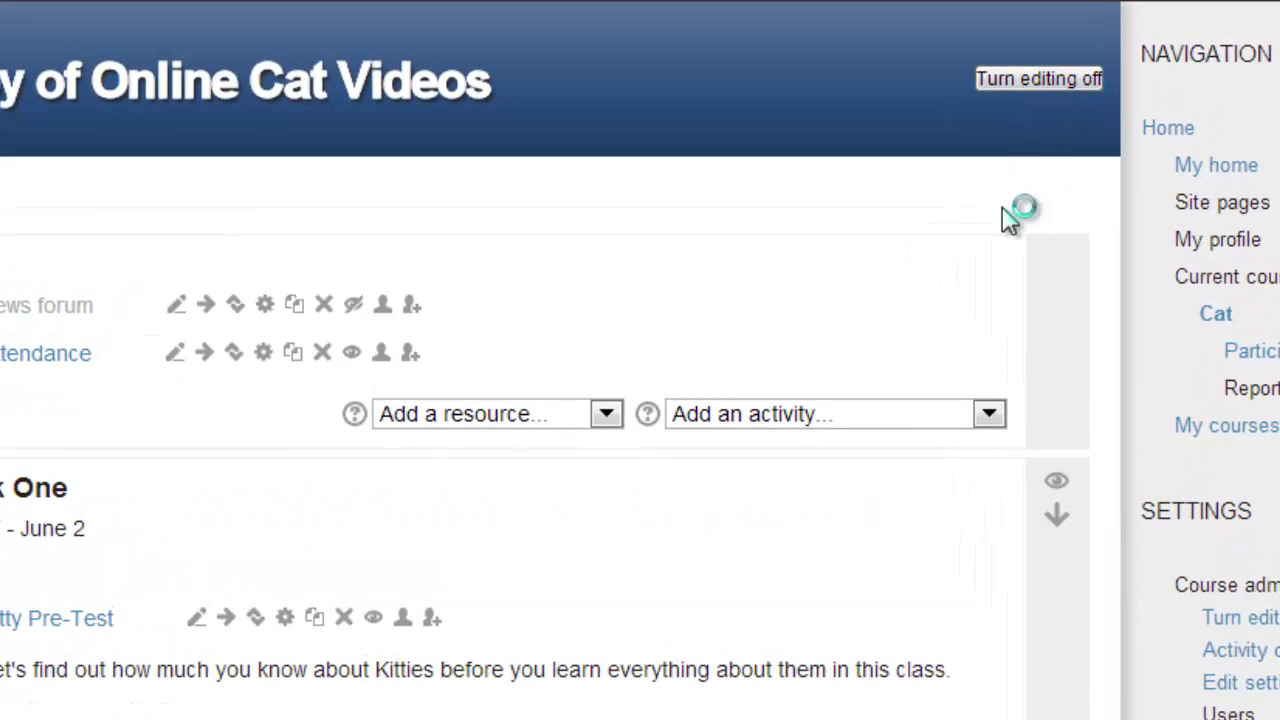
left_click(988, 418)
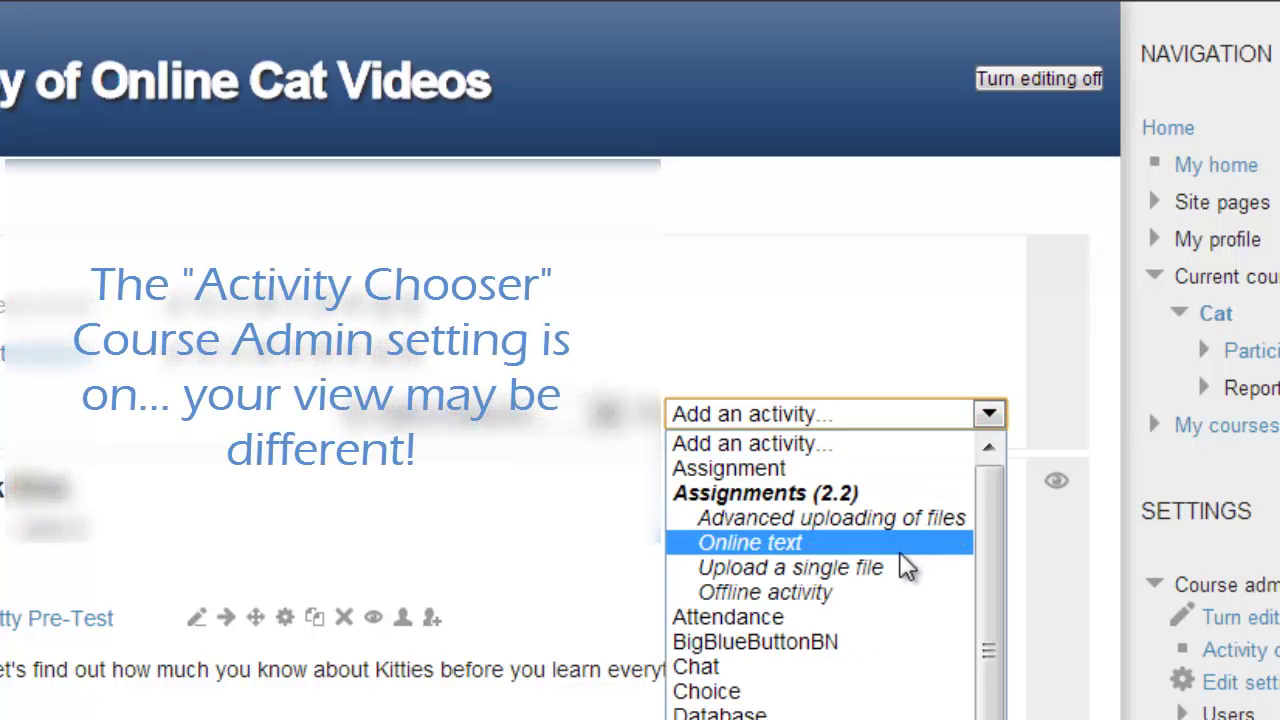
left_click(893, 620)
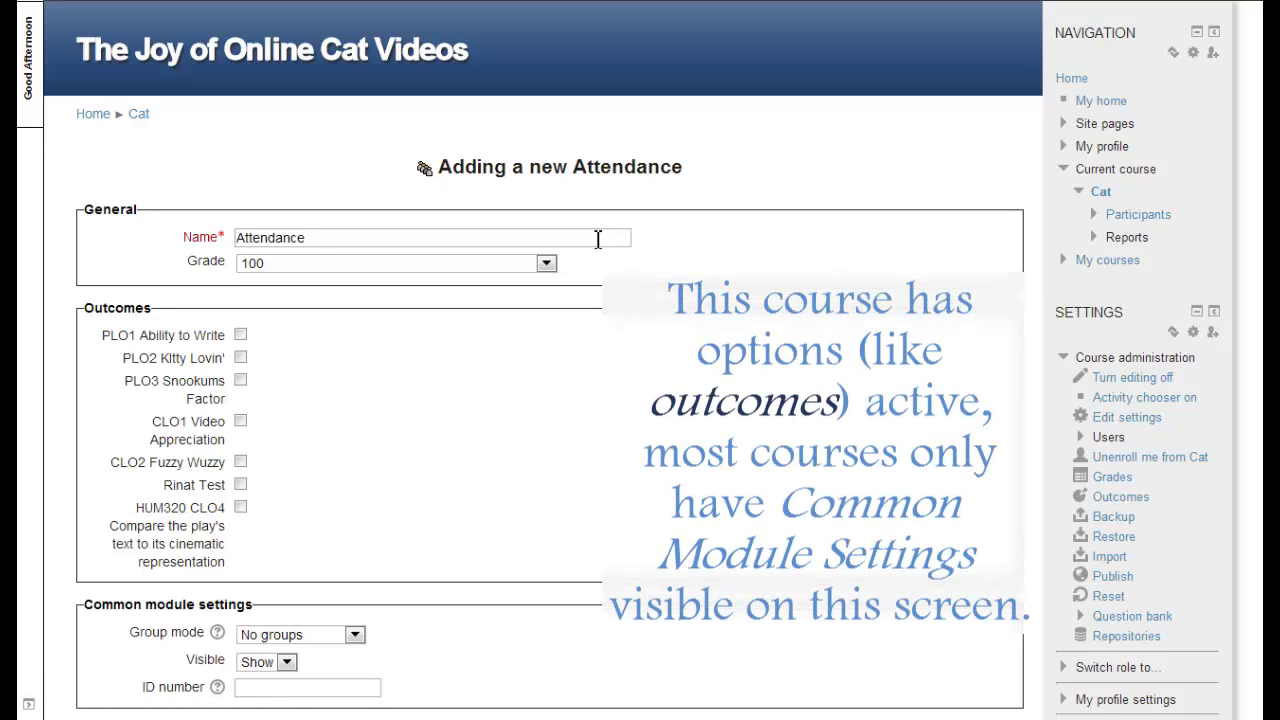
Set the new Attendance activity's grade to 10, then save and display it
left_click(547, 264)
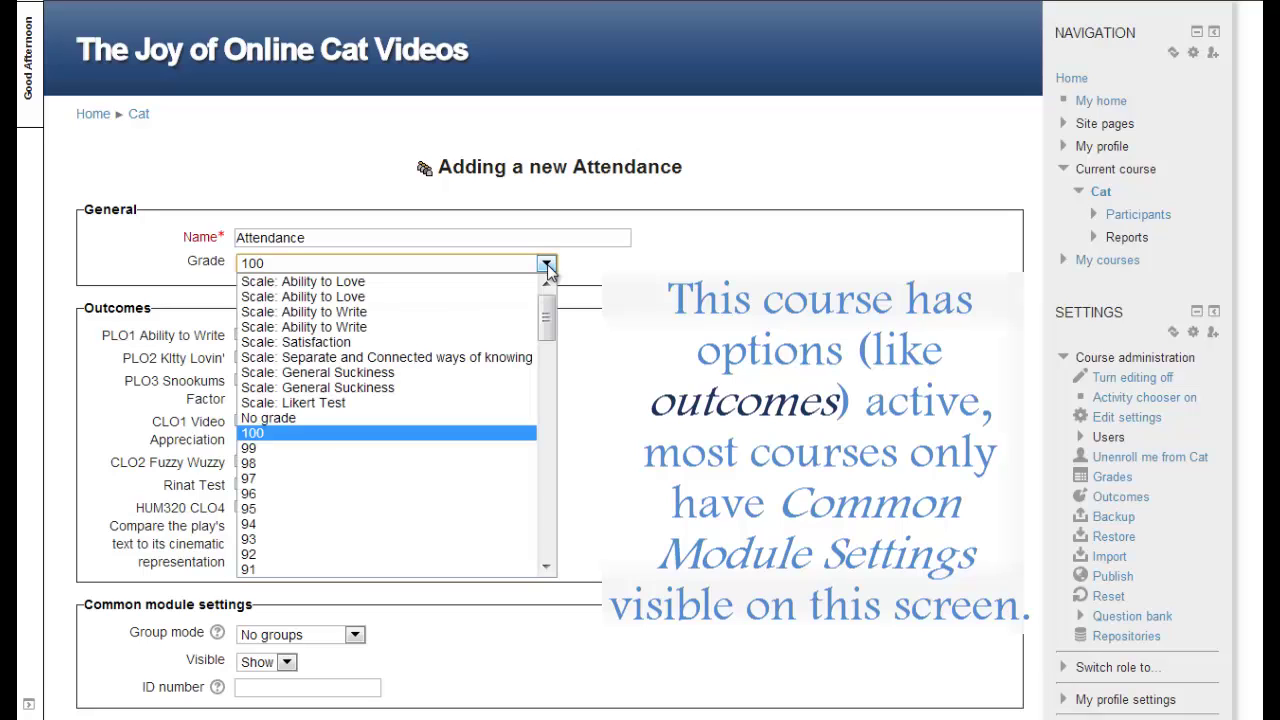
scroll(507, 344, "down", 20)
scroll(507, 344, "down", 7)
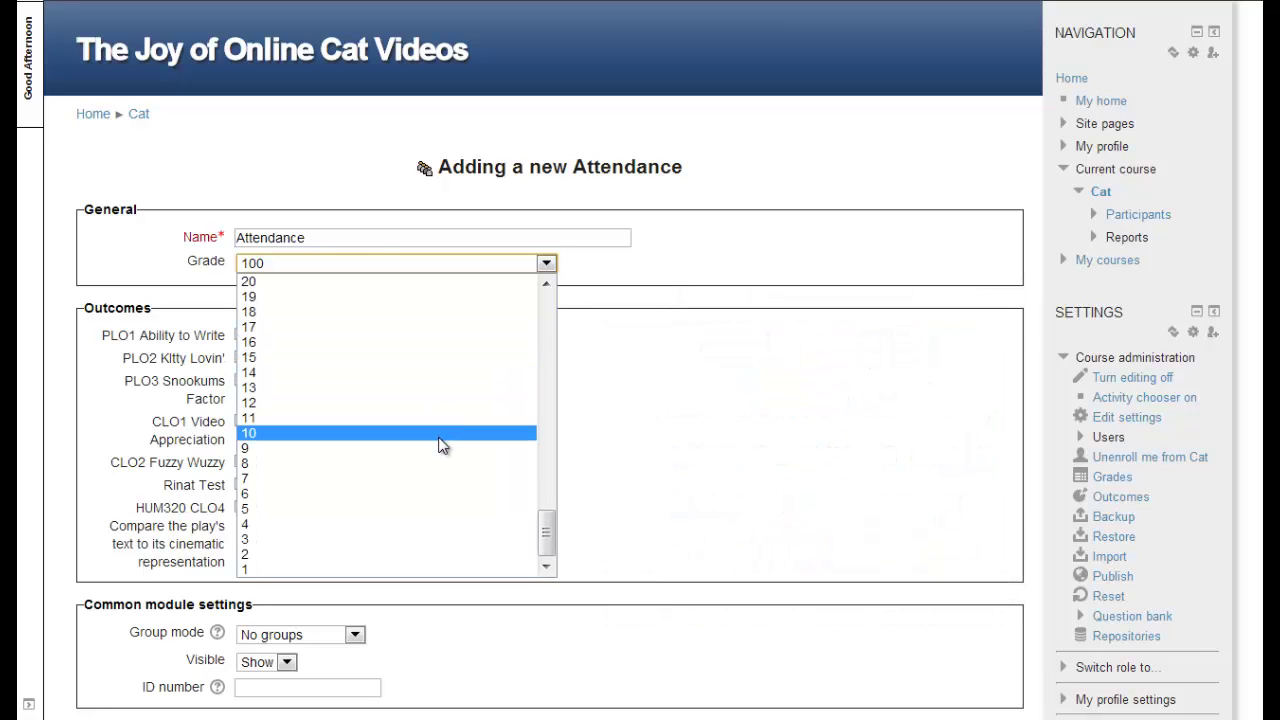
left_click(443, 433)
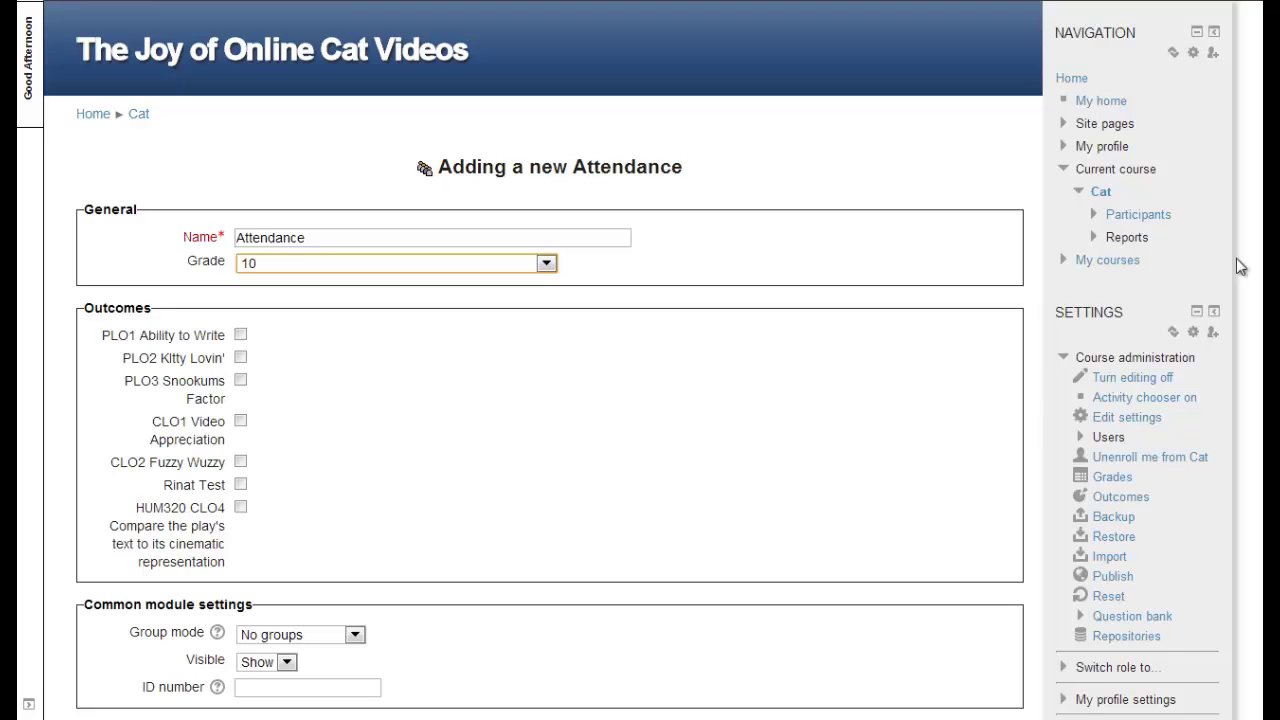
scroll(1255, 500, "down", 5)
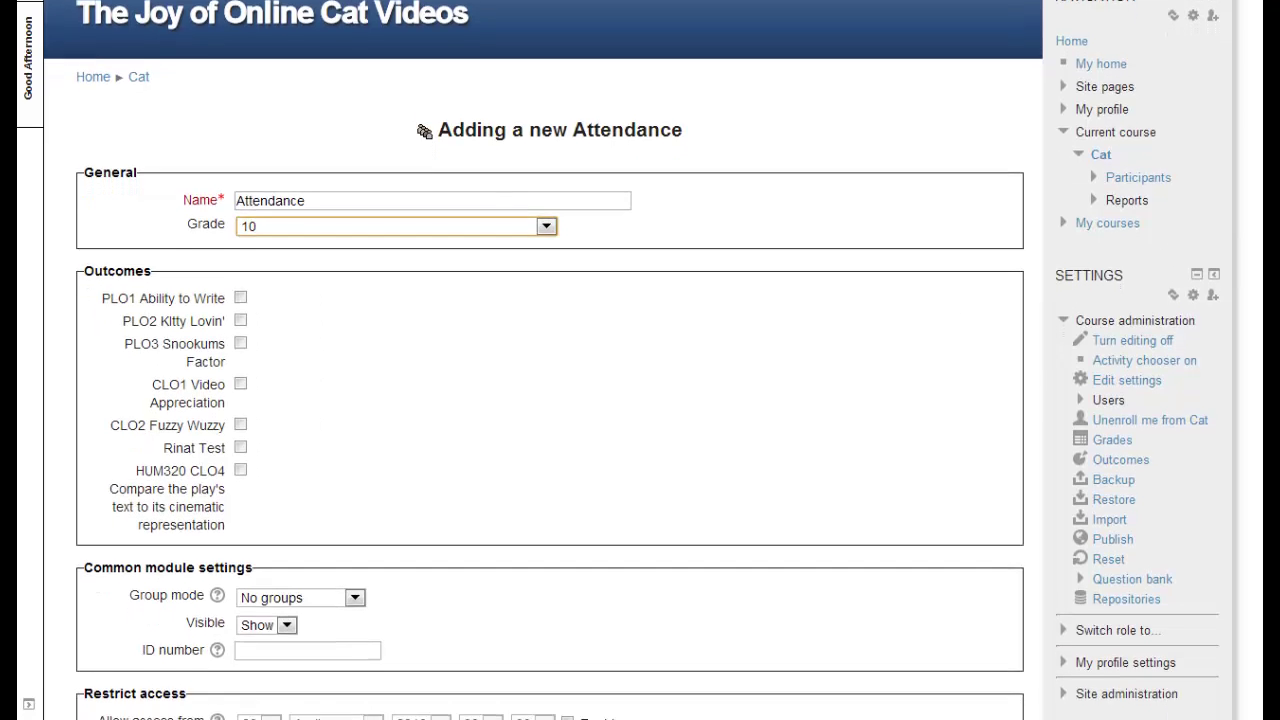
scroll(1255, 500, "down", 2)
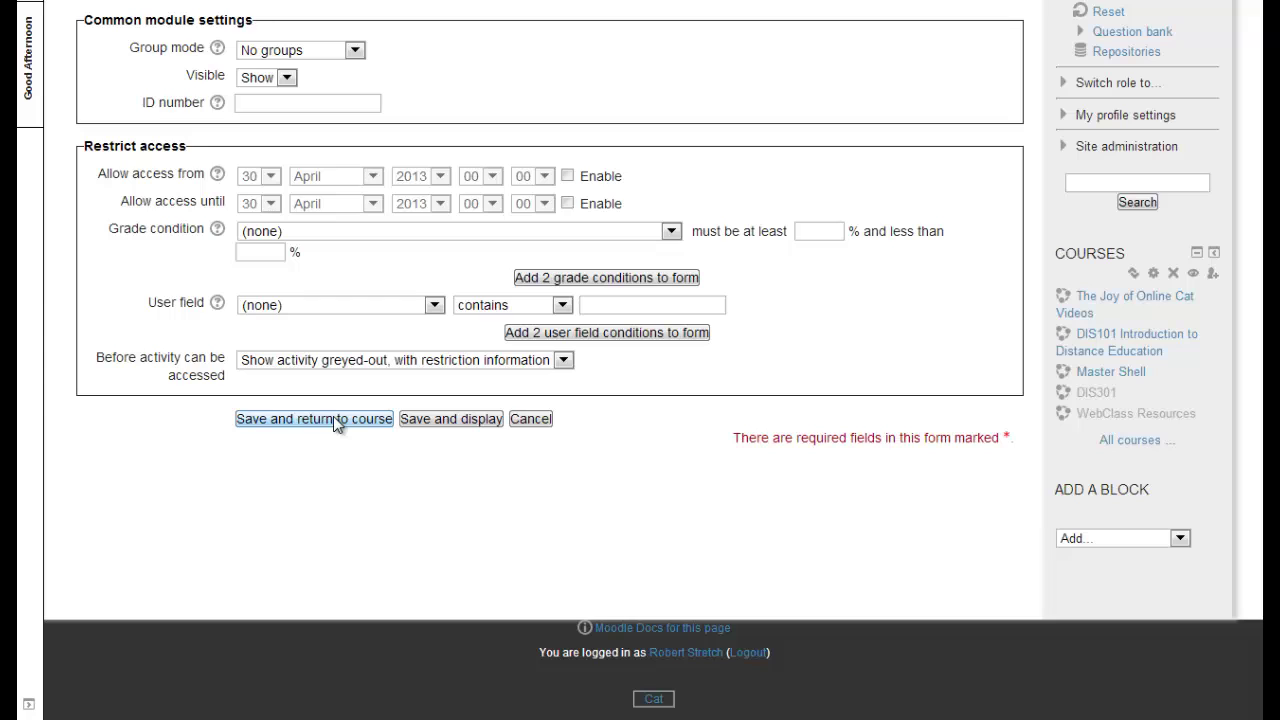
left_click(436, 421)
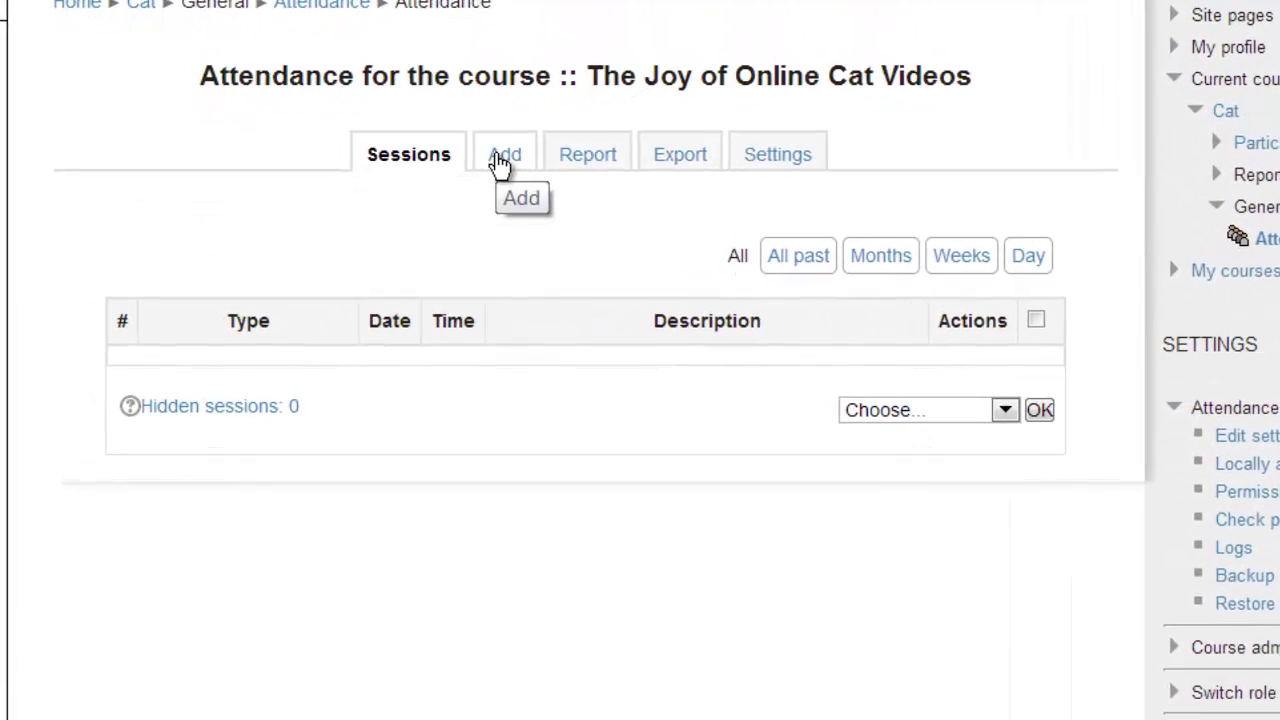
Begin adding attendance sessions, enabling multiple session creation and setting the session date to 6 May 2013
left_click(502, 160)
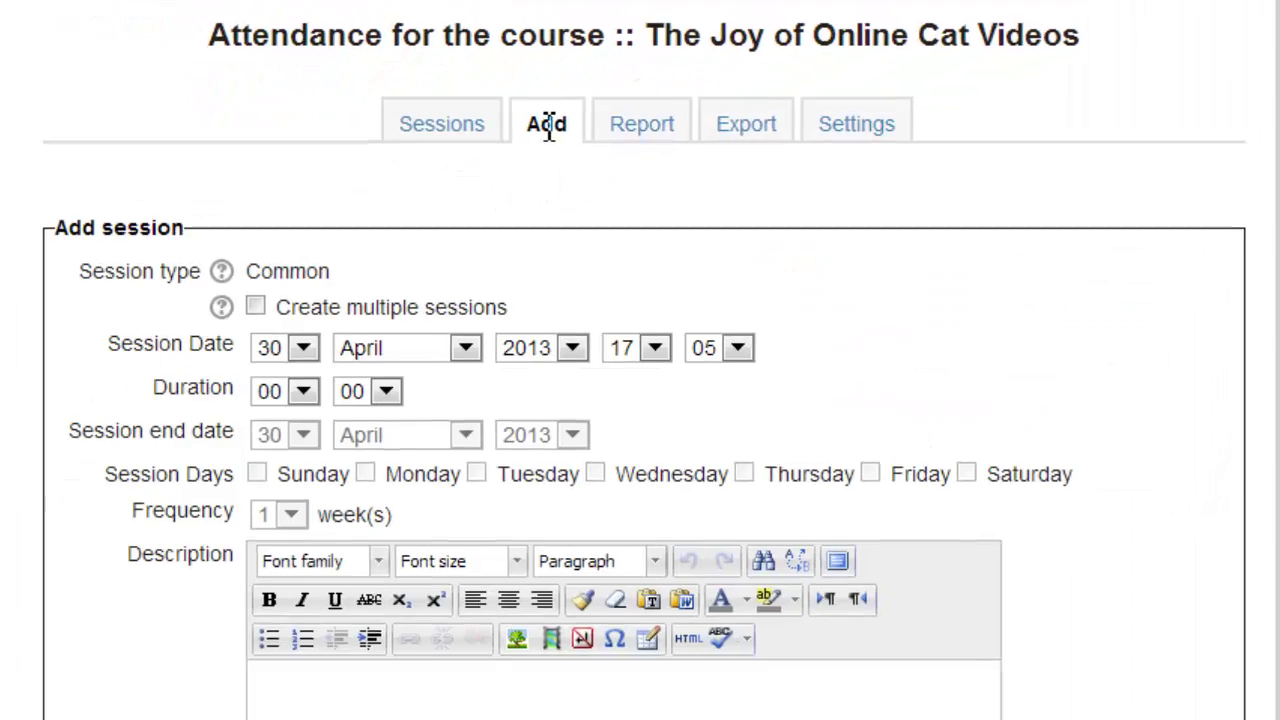
left_click(257, 306)
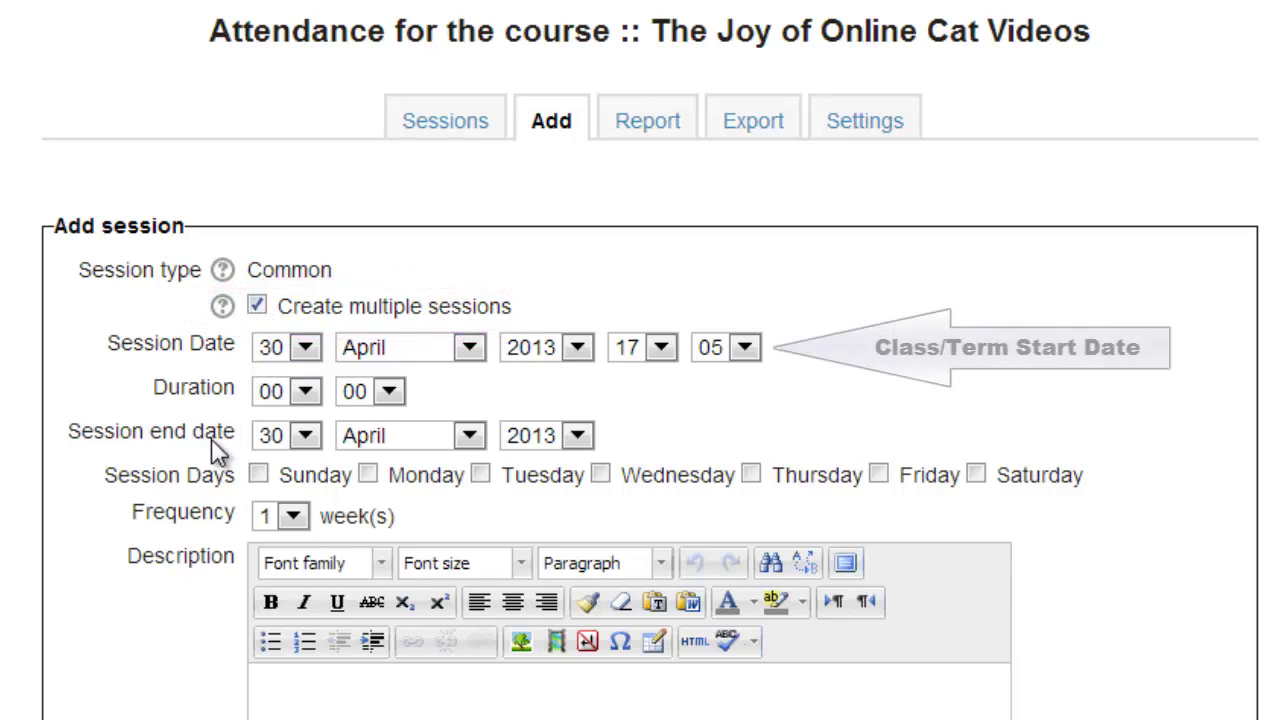
left_click(469, 346)
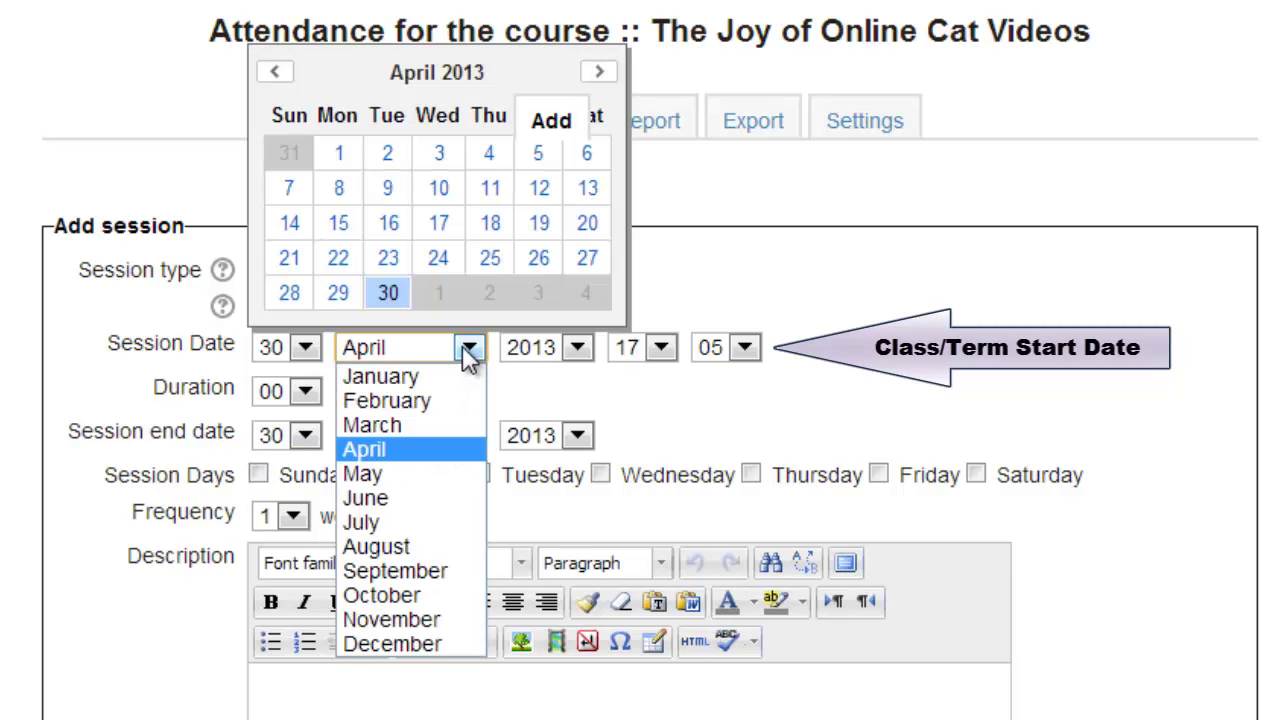
left_click(600, 78)
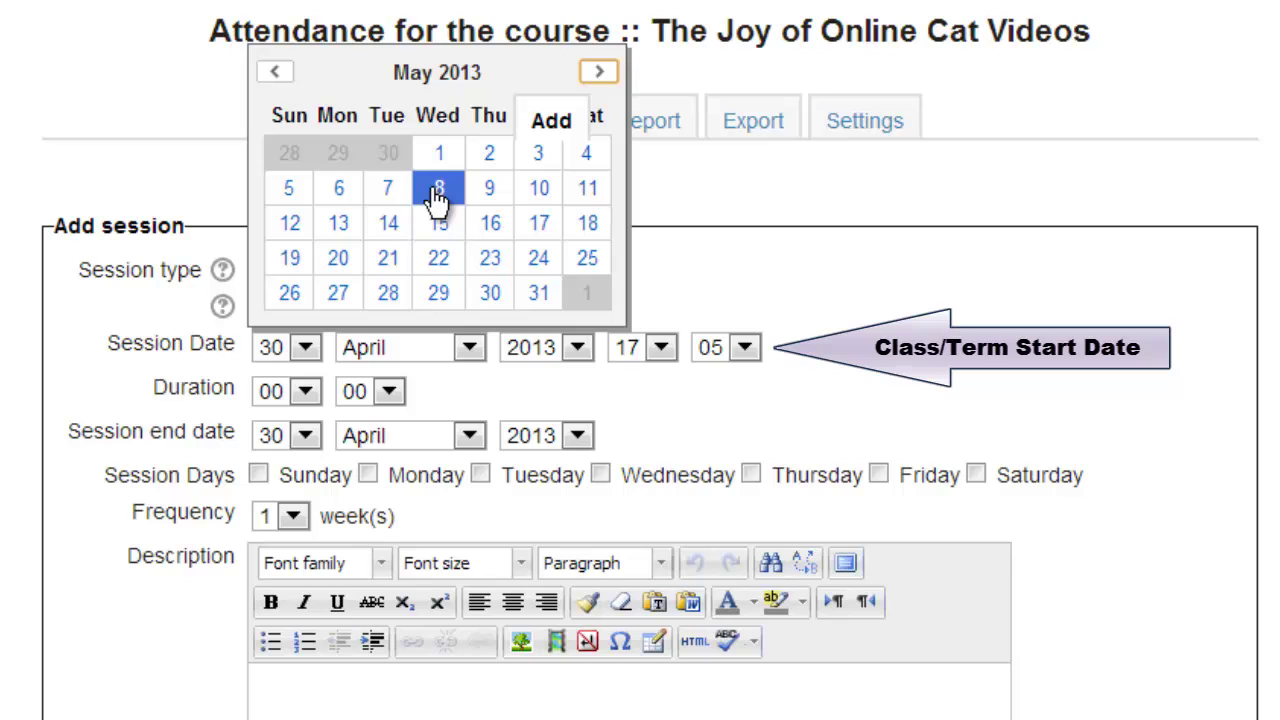
left_click(340, 192)
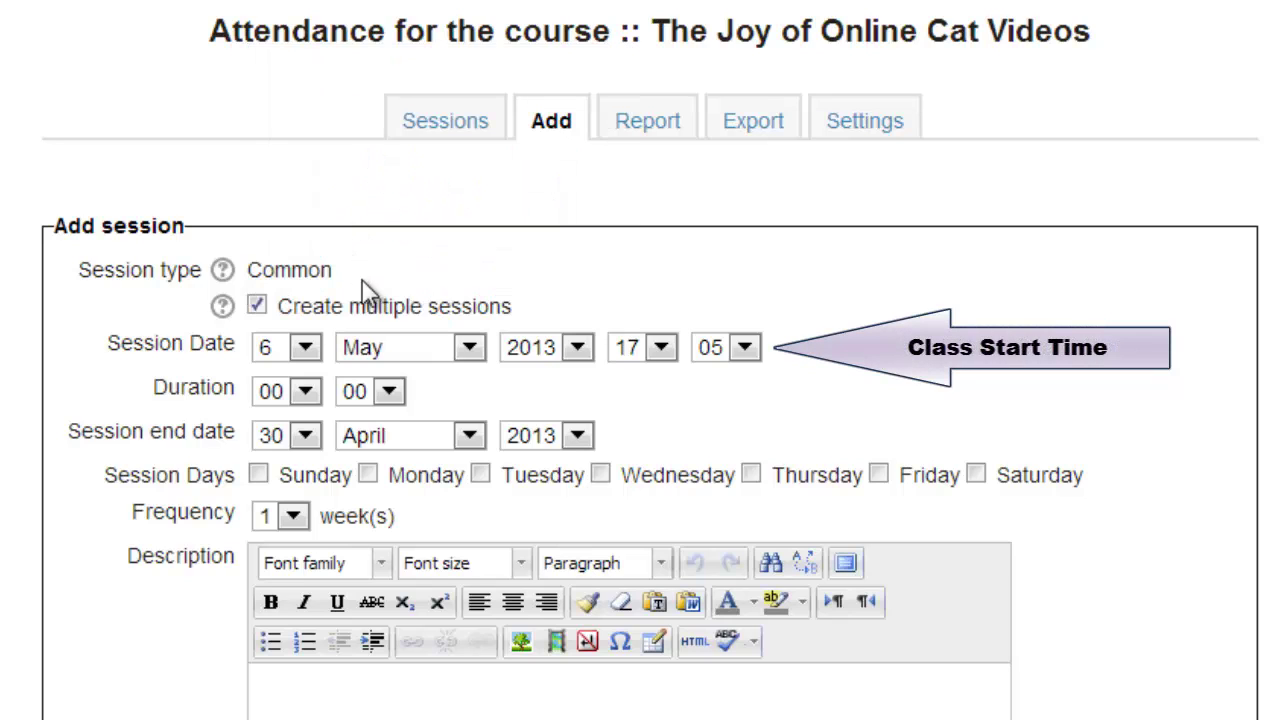
Set the session start time to 08:00 and the duration to 4 hours
left_click(655, 345)
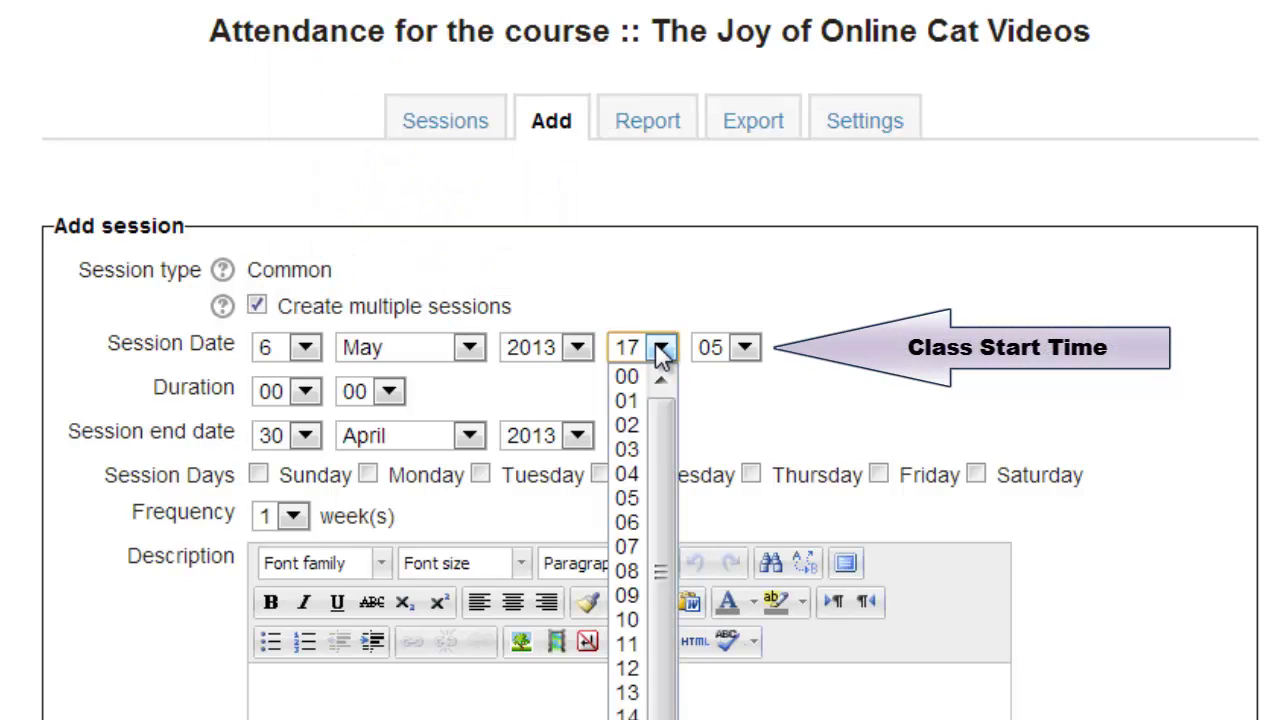
left_click(645, 578)
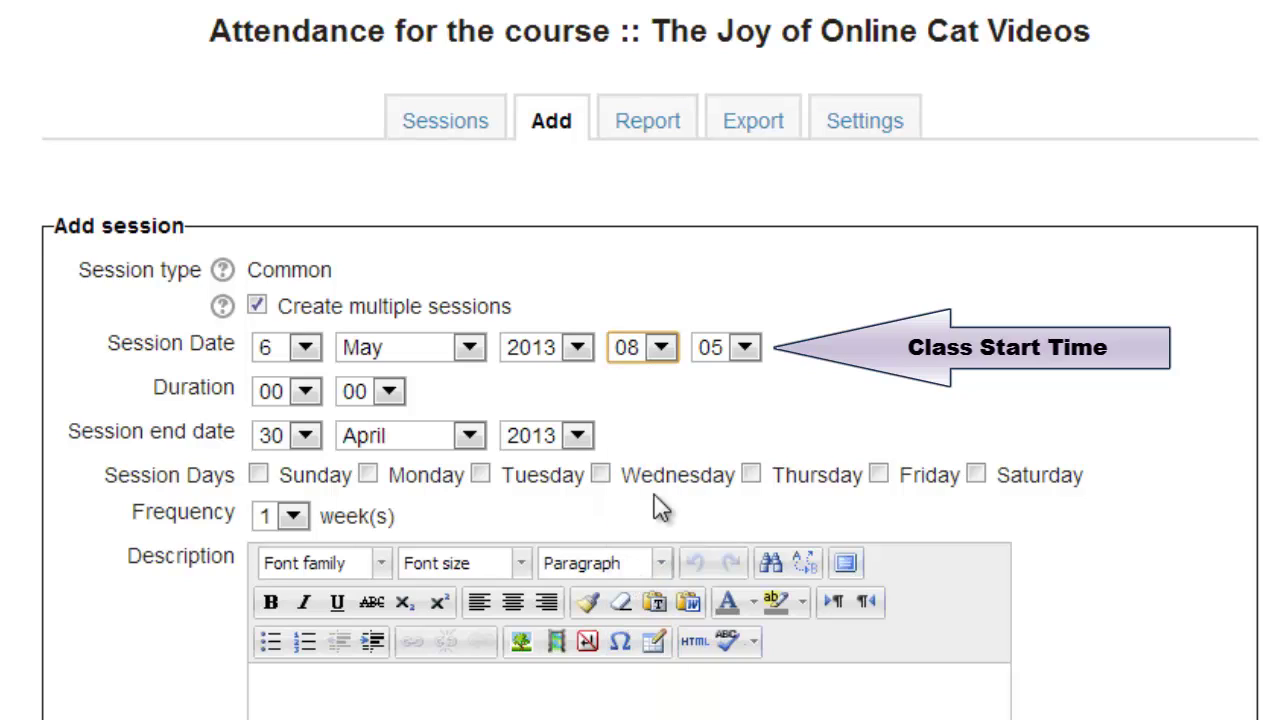
left_click(746, 347)
left_click(728, 375)
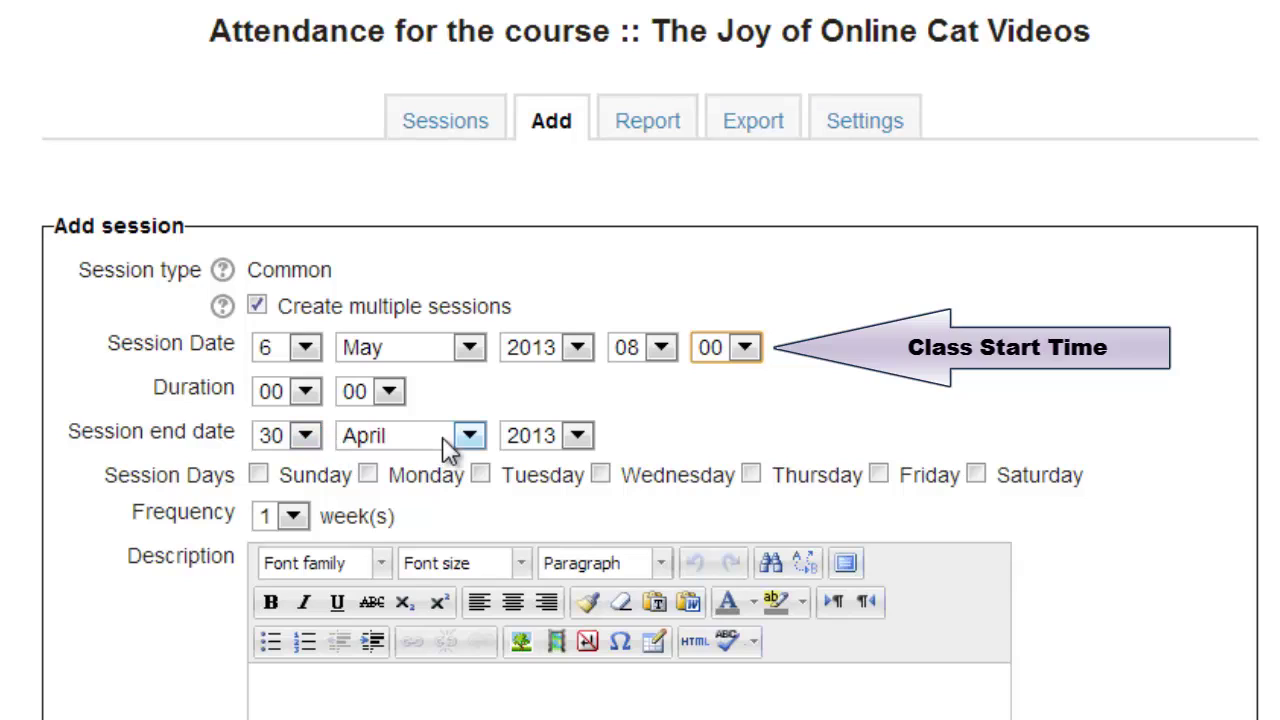
left_click(305, 392)
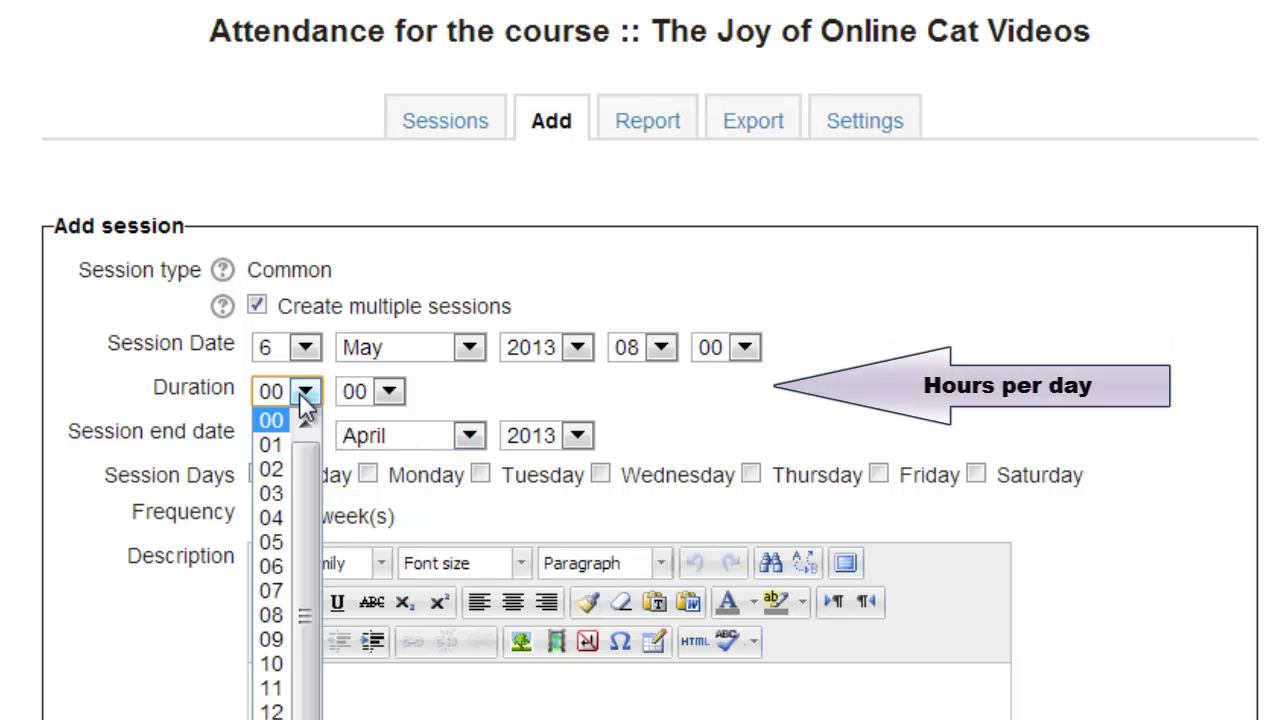
left_click(272, 518)
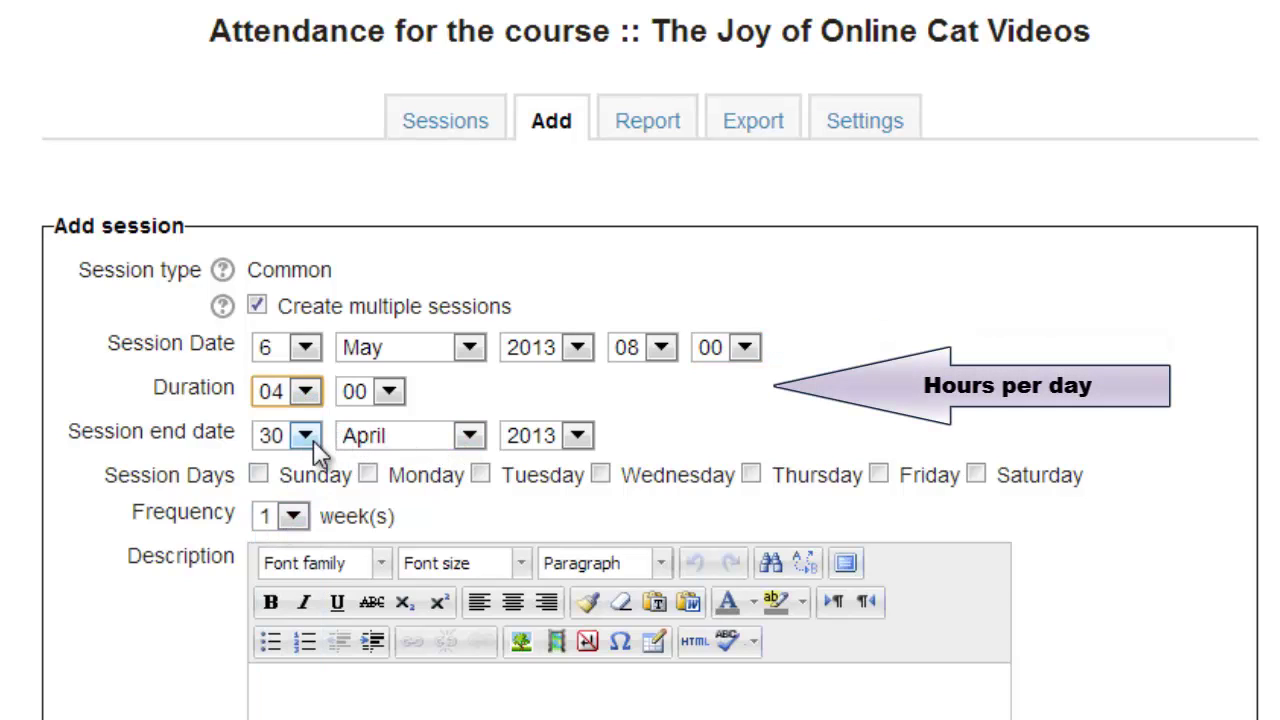
Set the session end date to 28 June 2013
left_click(467, 438)
left_click(606, 166)
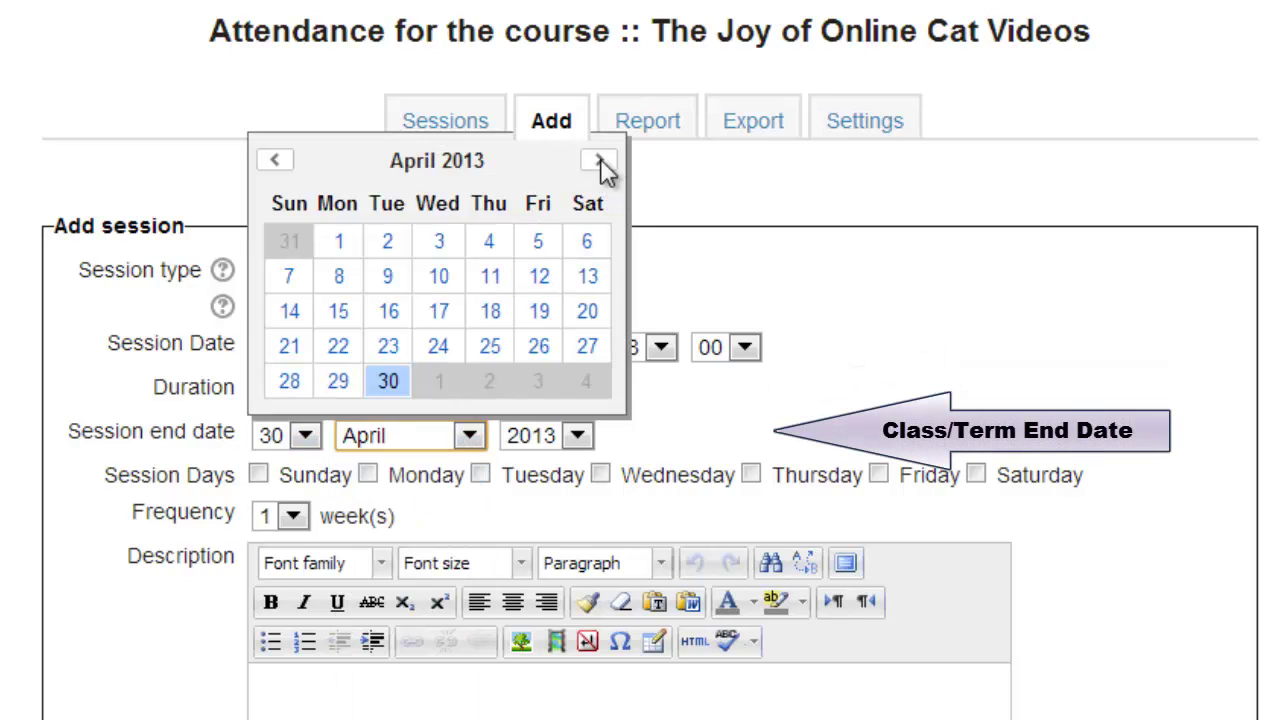
left_click(601, 164)
left_click(601, 164)
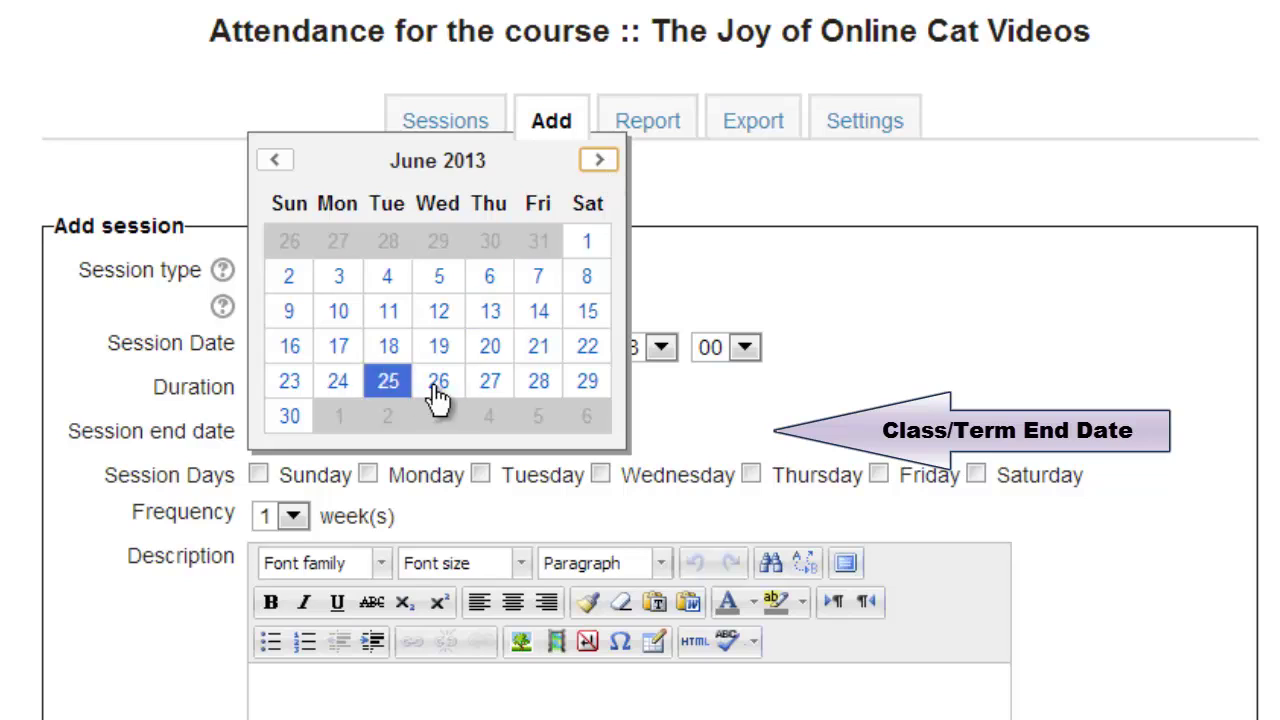
left_click(540, 384)
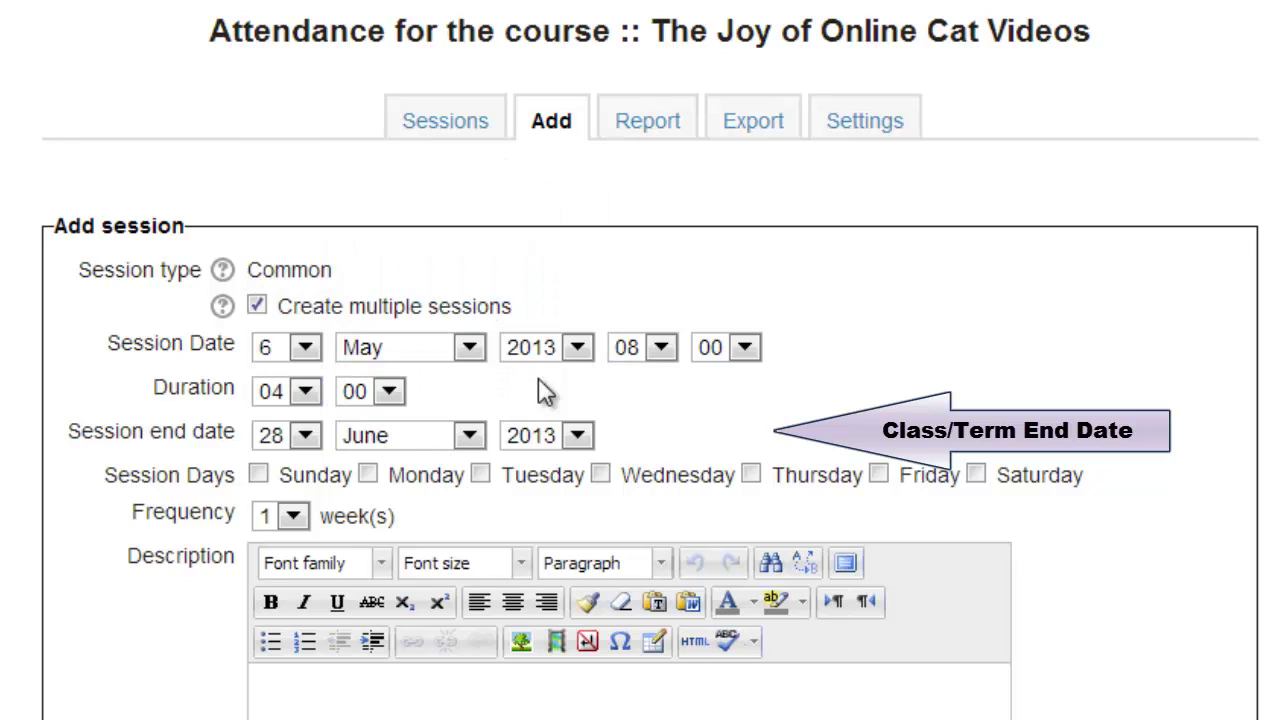
Select Monday and Wednesday as session days, keep the frequency at 1 week, and add the sessions
left_click(368, 475)
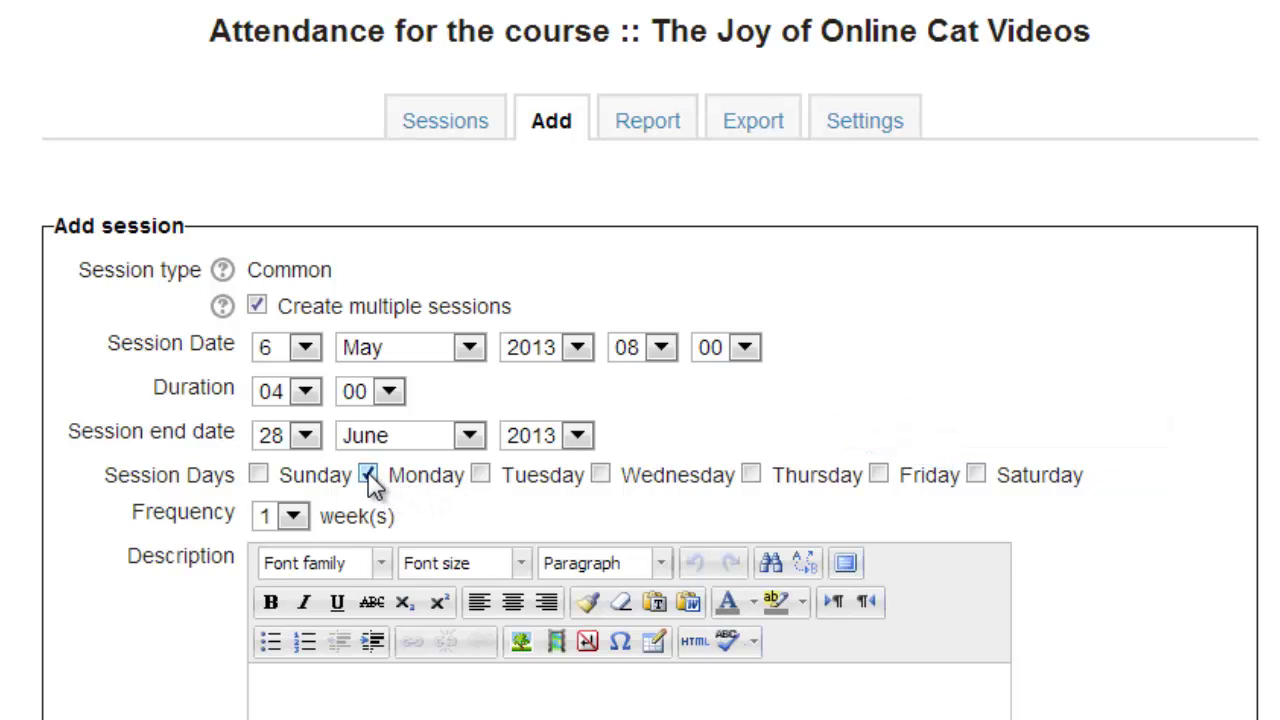
left_click(603, 476)
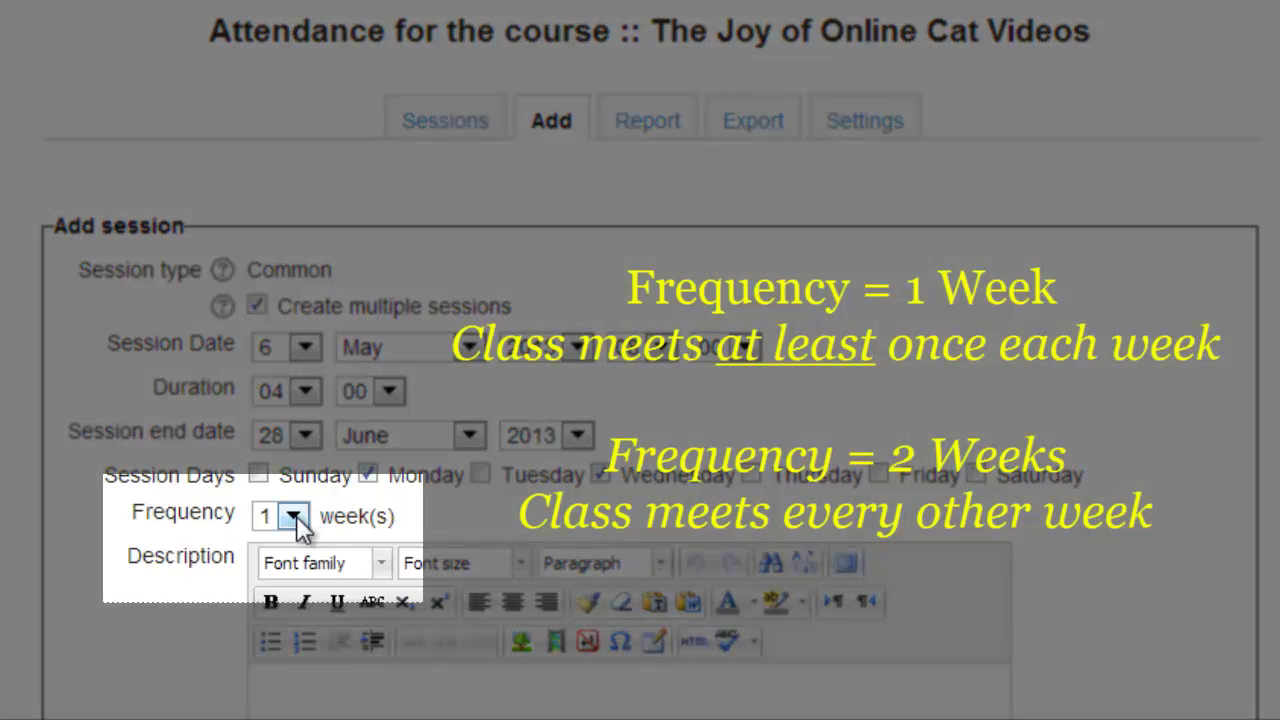
left_click(294, 517)
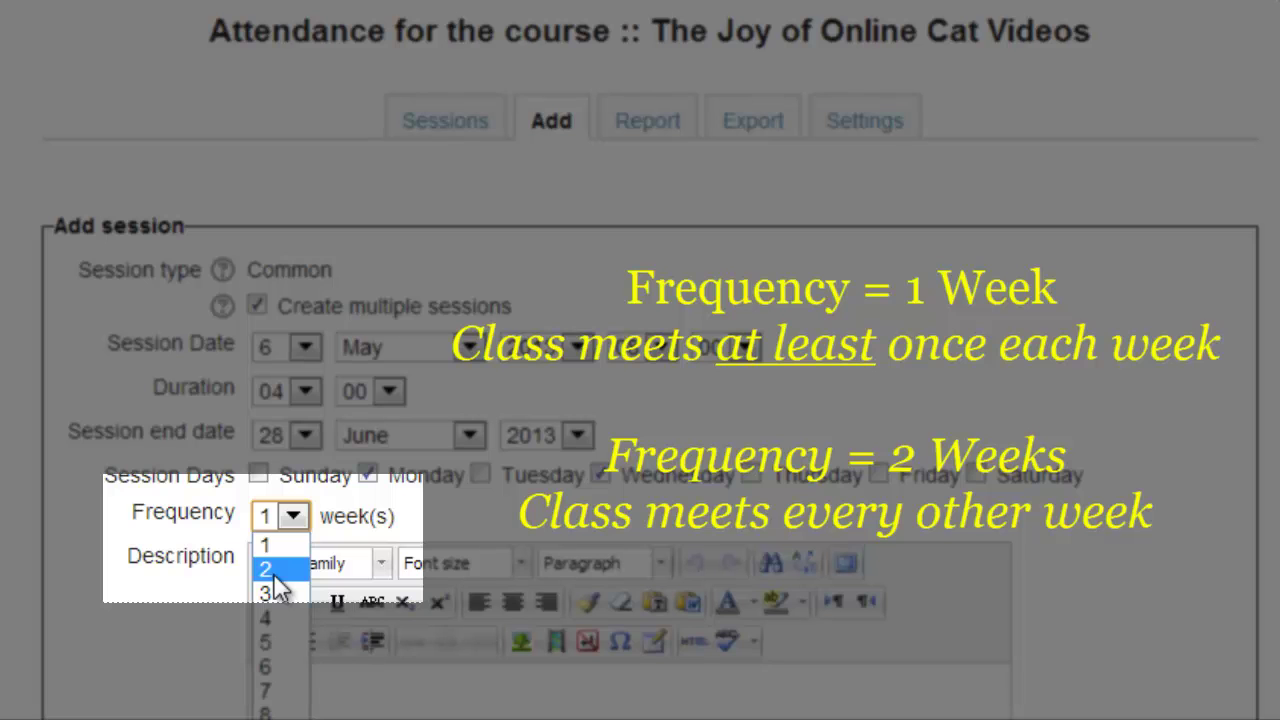
key("Up")
key("Return")
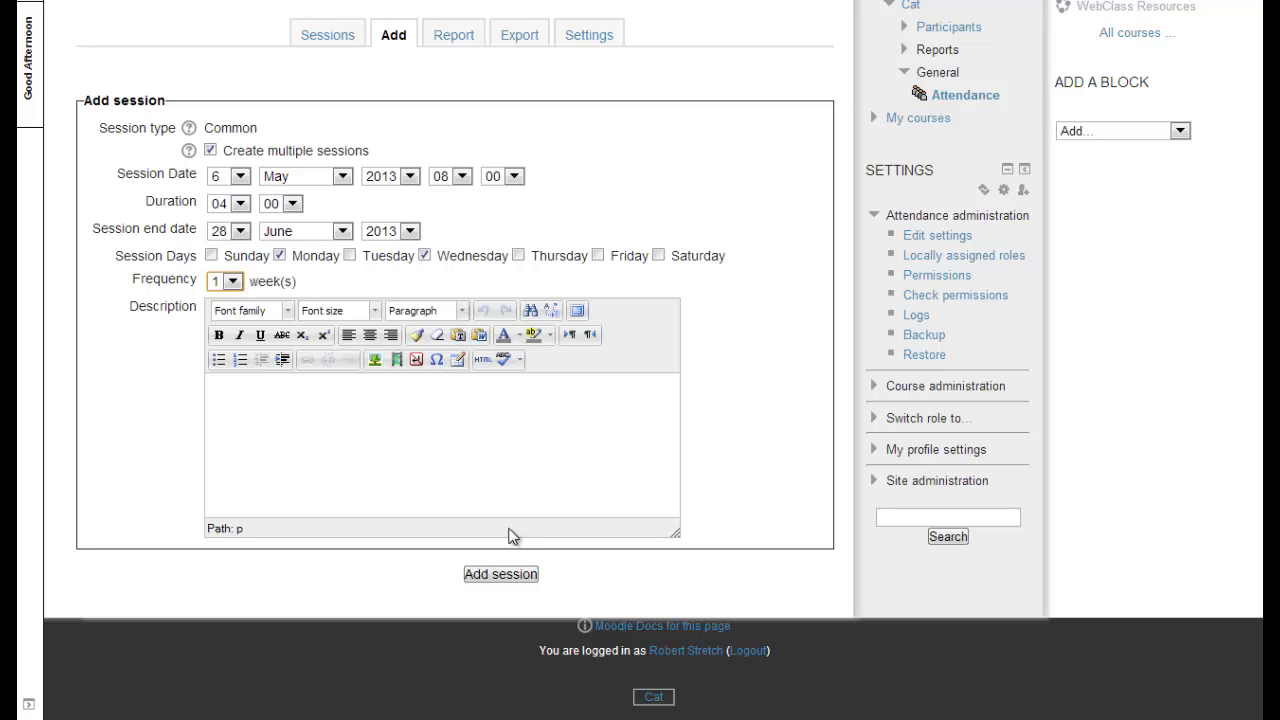
left_click(505, 577)
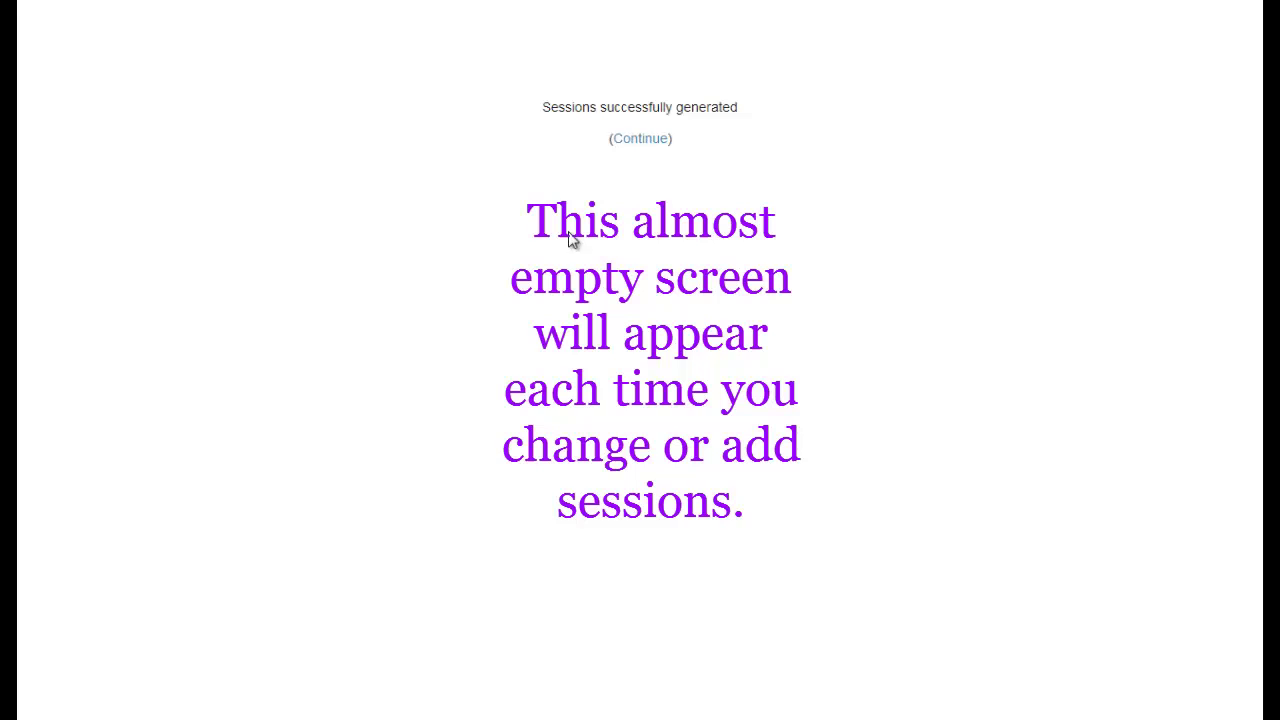
Continue past the confirmation page and open the list of attendance sessions
left_click(631, 143)
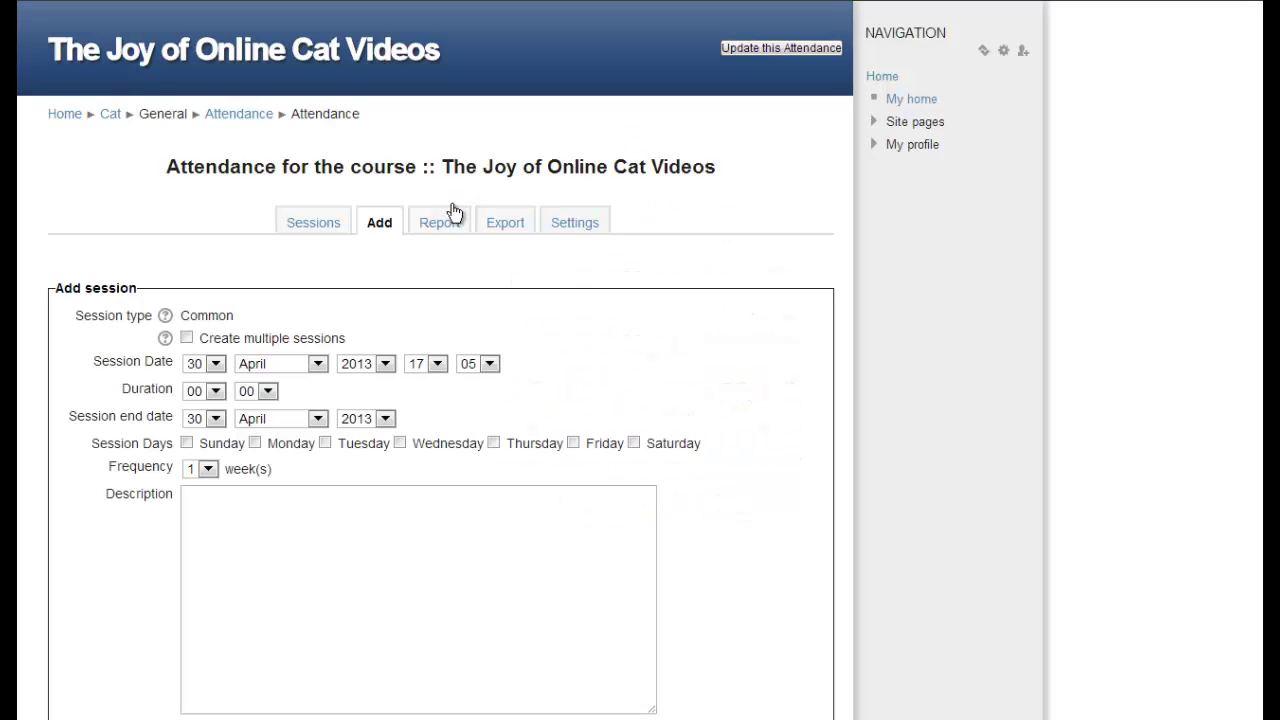
left_click(322, 227)
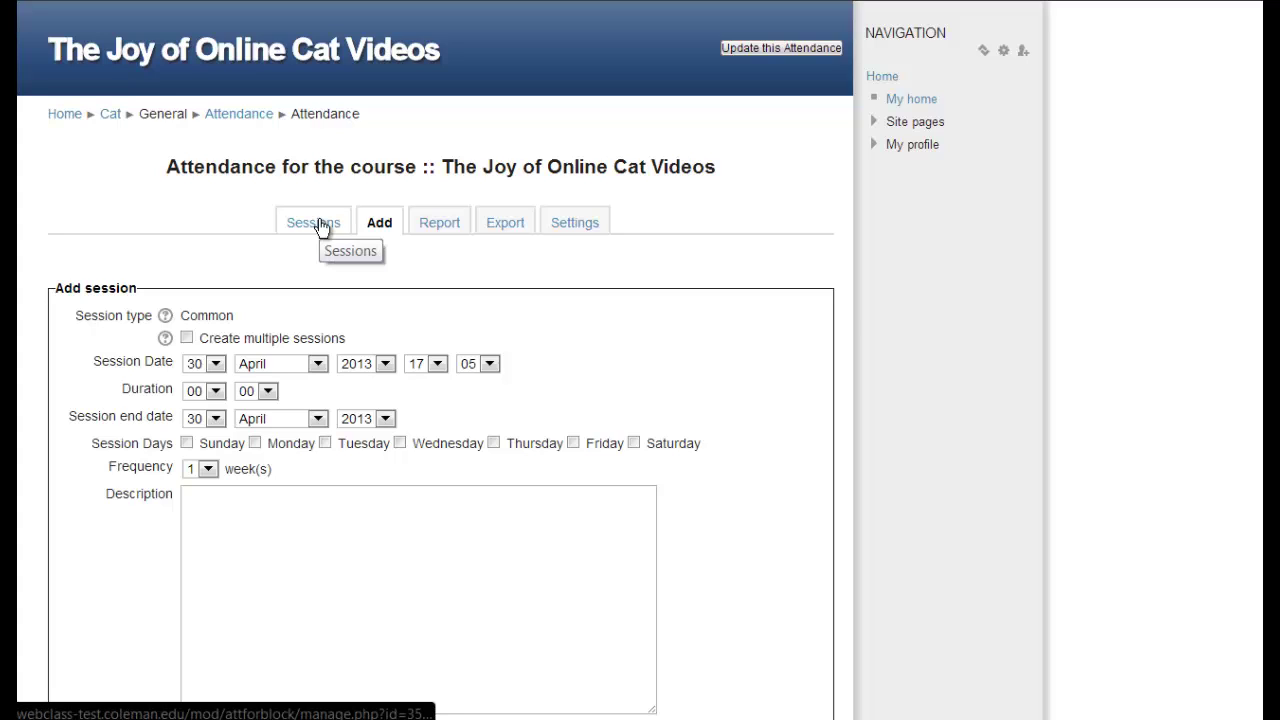
left_click(322, 227)
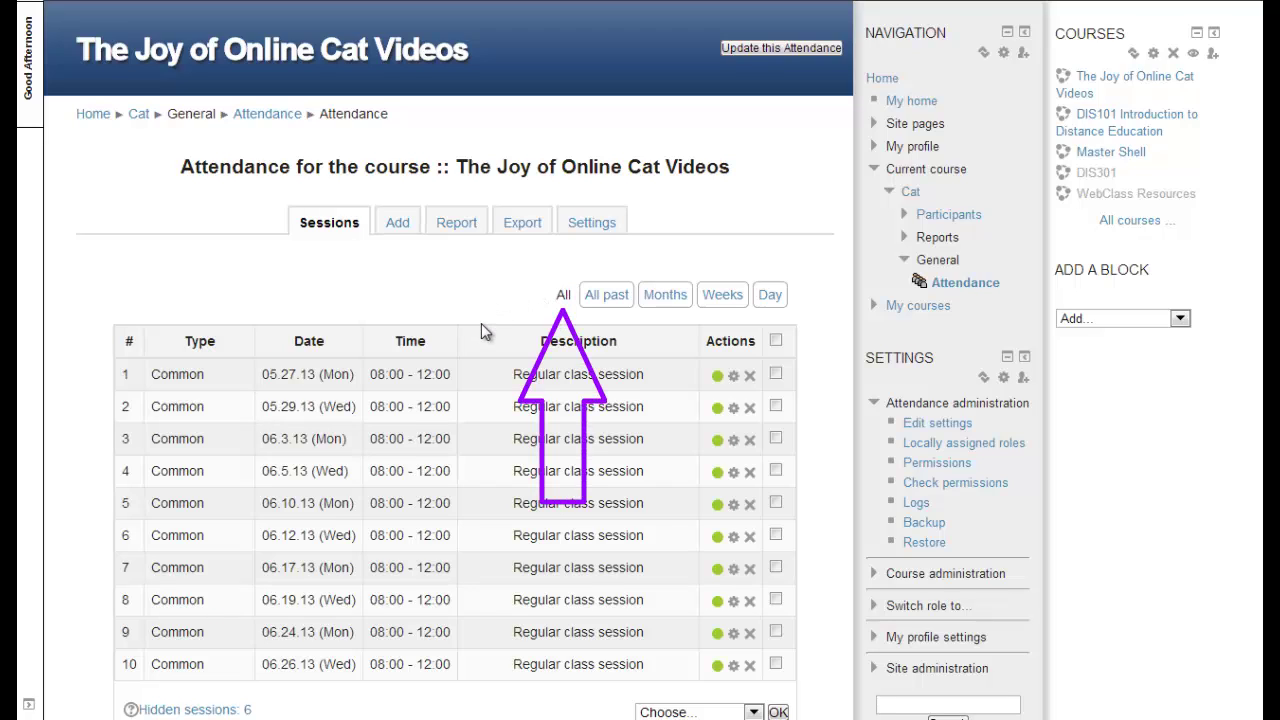
Start a new attendance session dated 30 May 2013 with a start time of 08:00
left_click(396, 226)
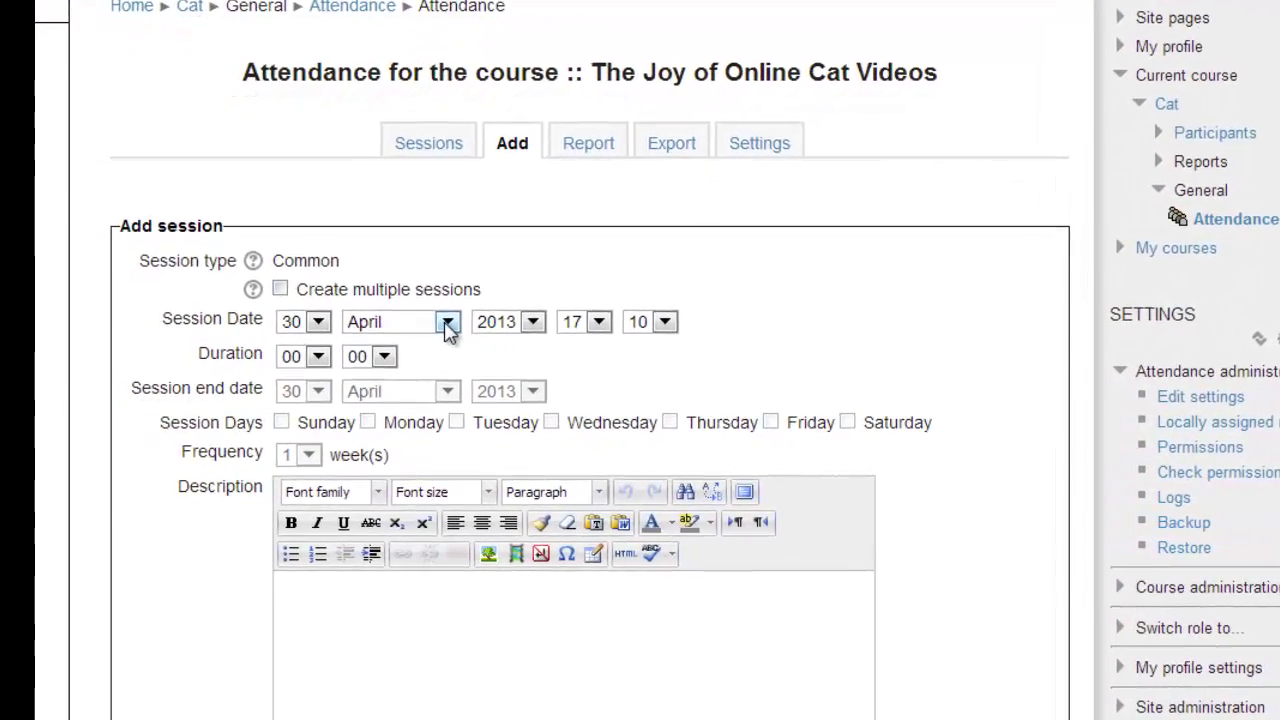
left_click(440, 328)
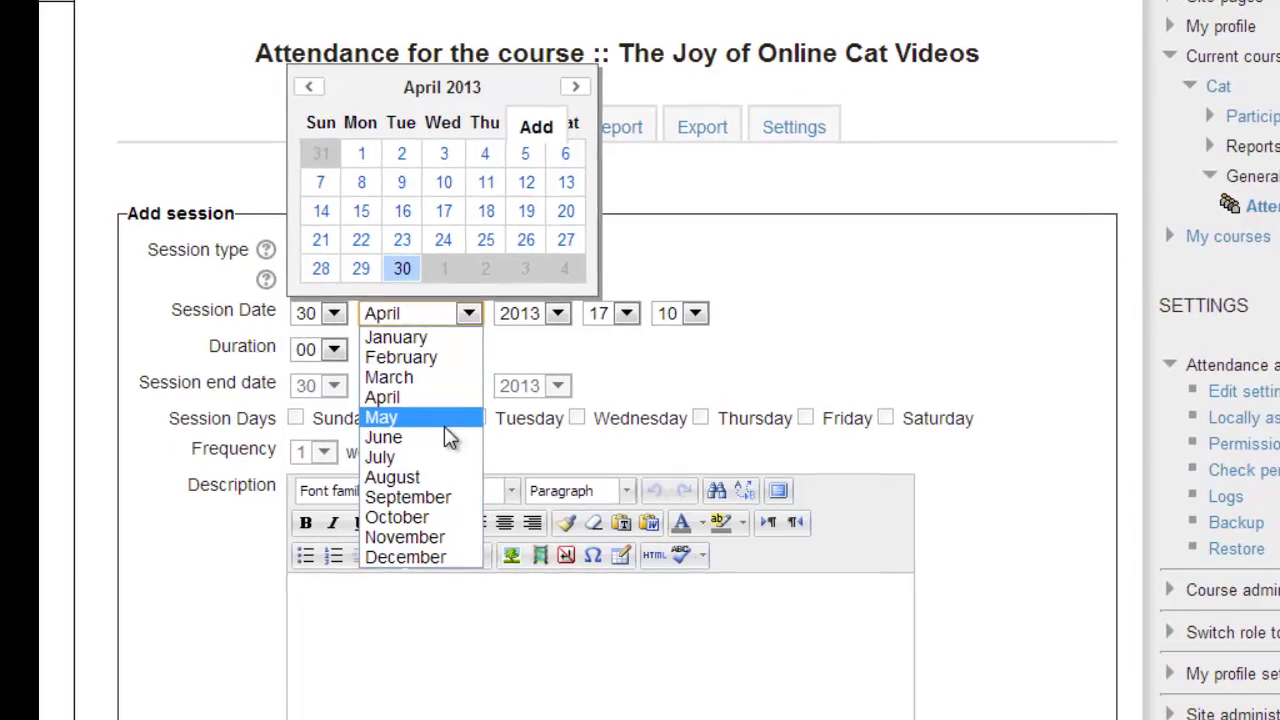
left_click(440, 420)
left_click(640, 309)
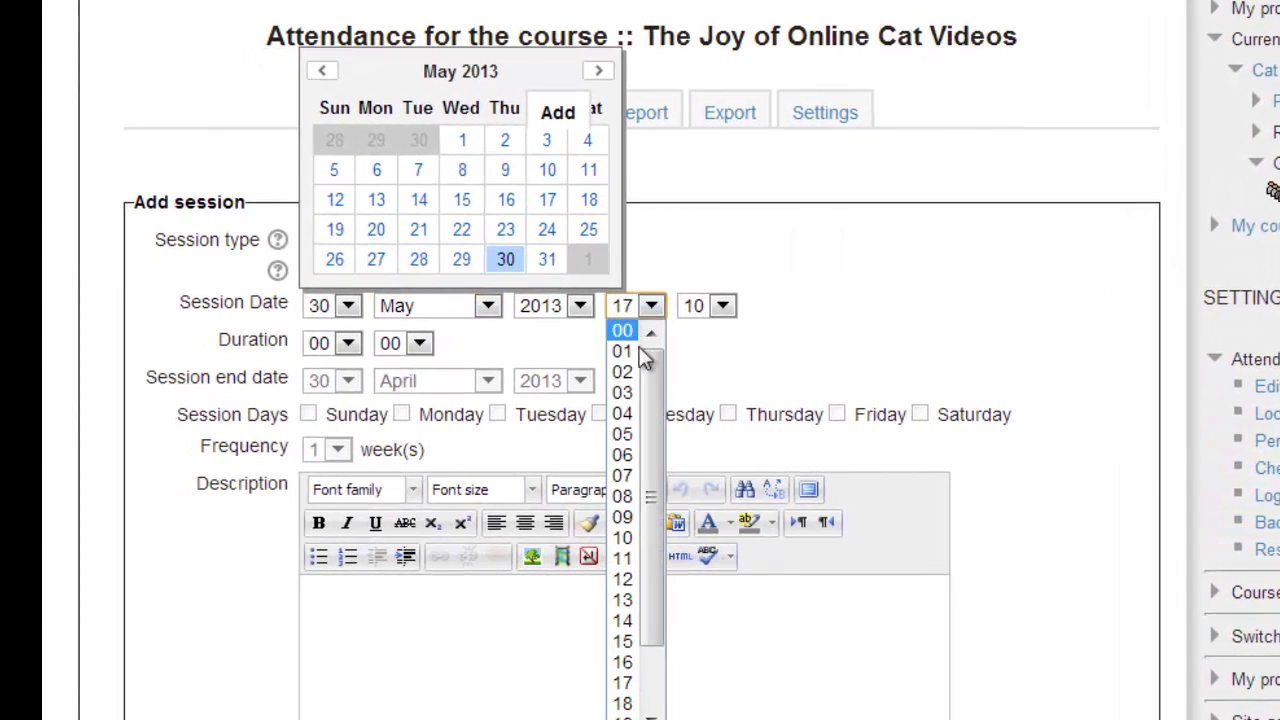
left_click(620, 494)
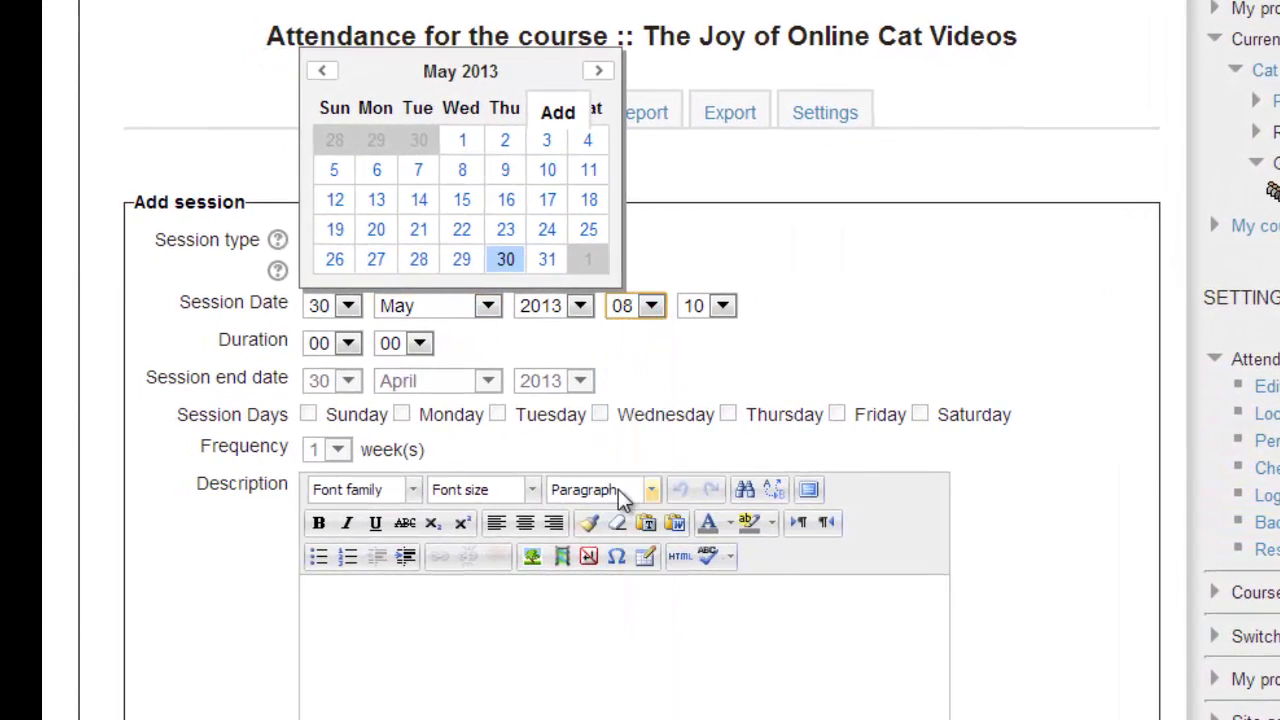
left_click(720, 307)
left_click(701, 329)
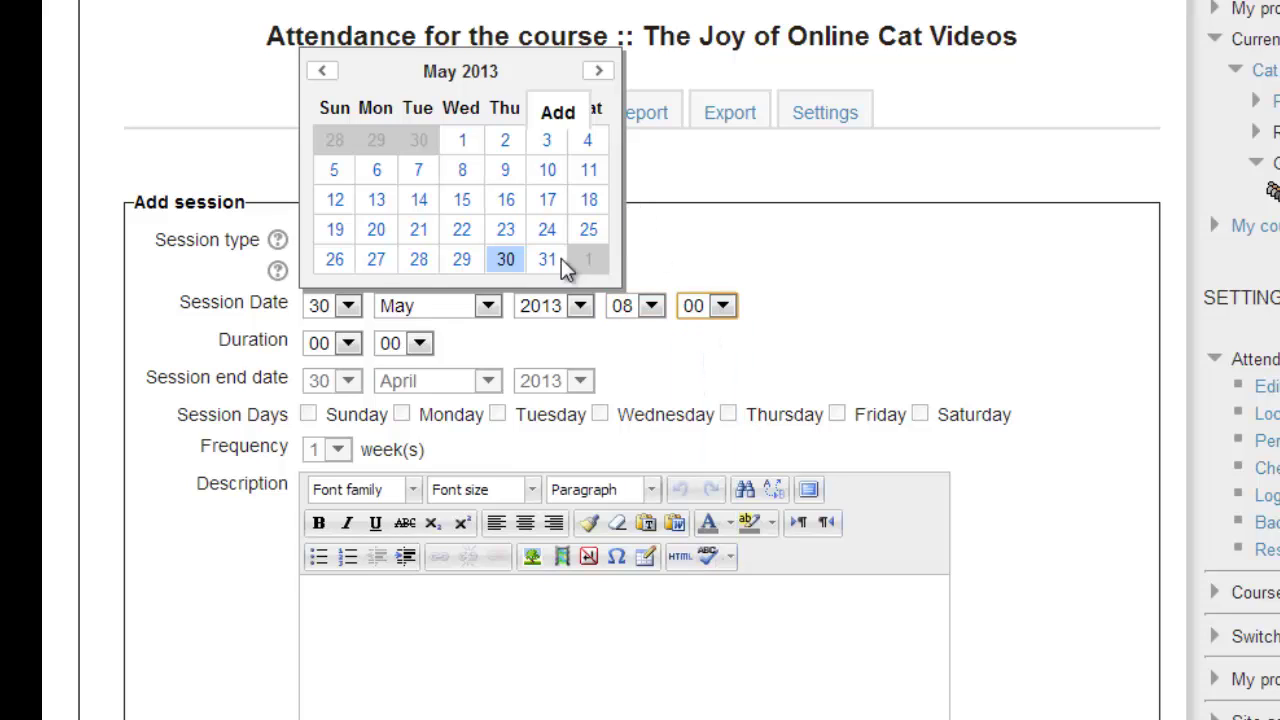
left_click(504, 260)
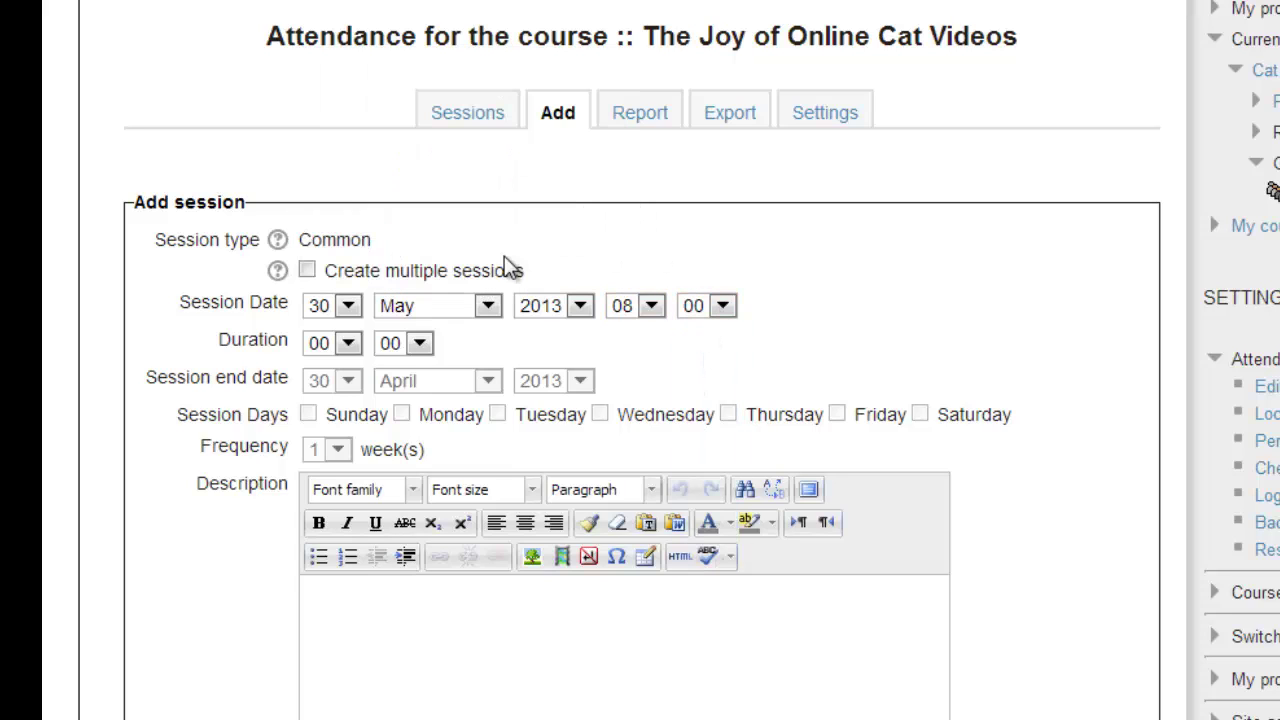
Enable creation of multiple sessions and set the session duration to 4 hours
left_click(307, 270)
left_click(347, 343)
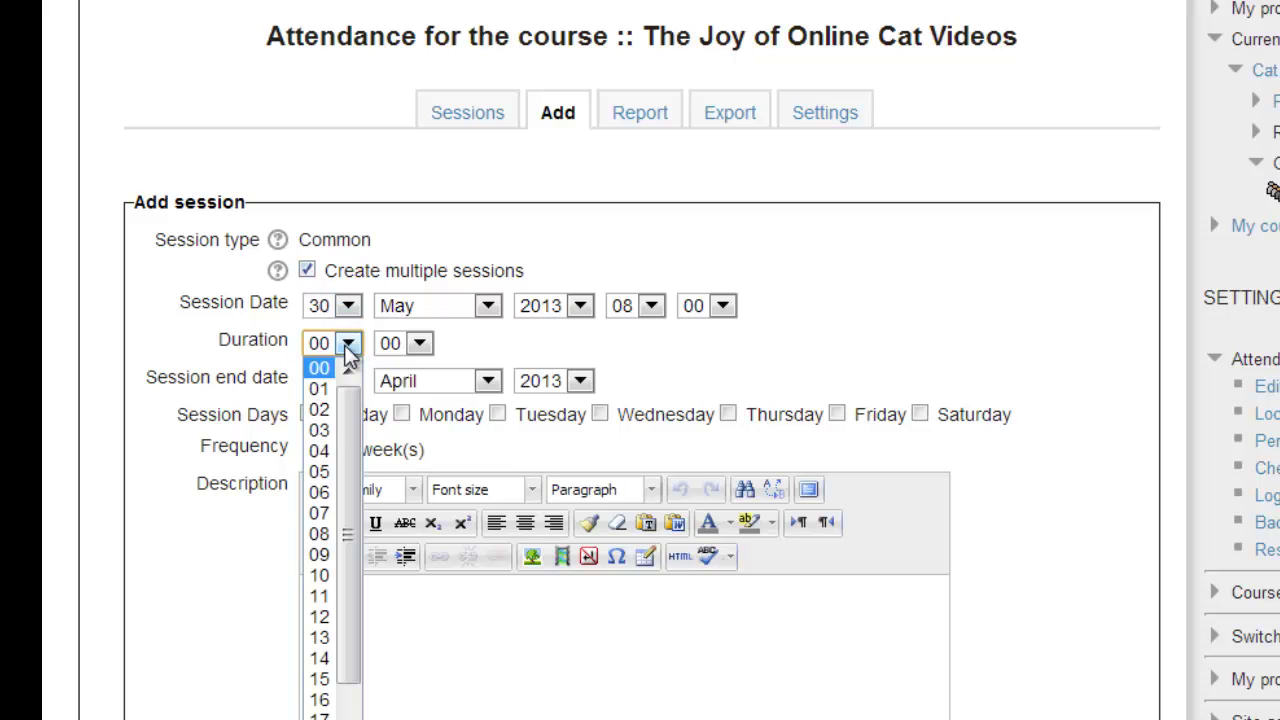
left_click(333, 451)
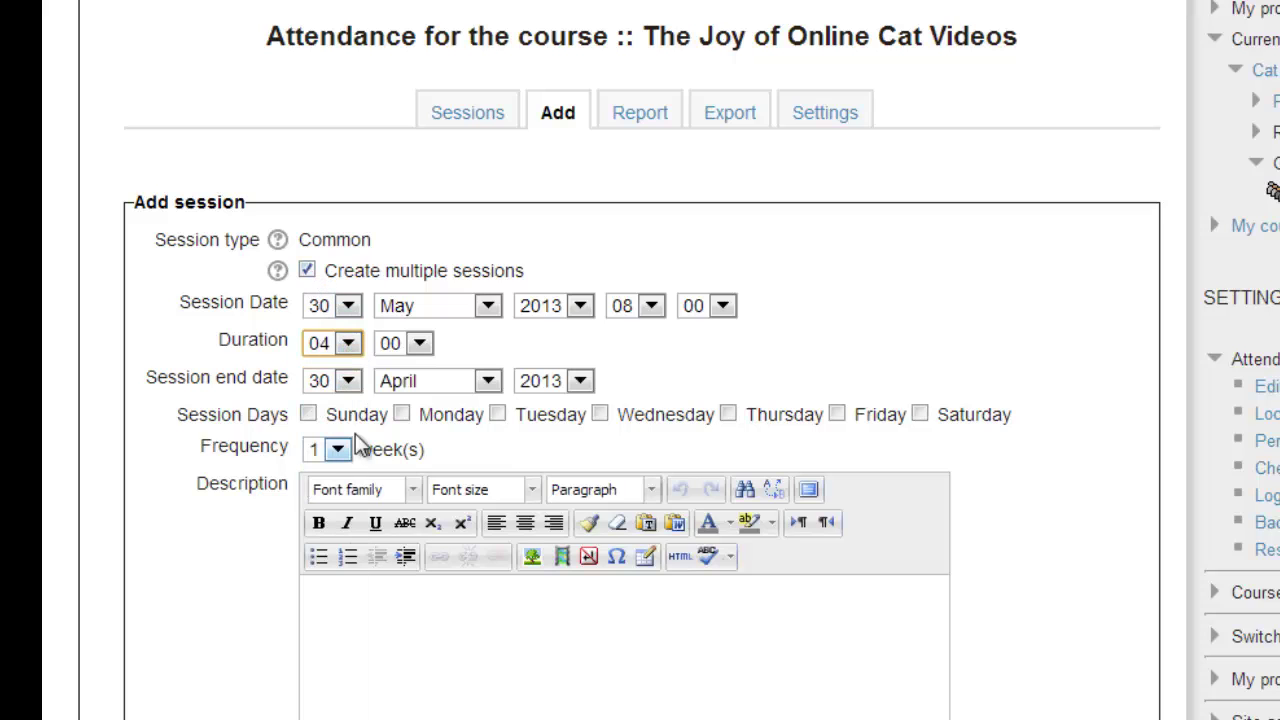
Set the session end date to 28 June 2013
left_click(488, 381)
left_click(599, 147)
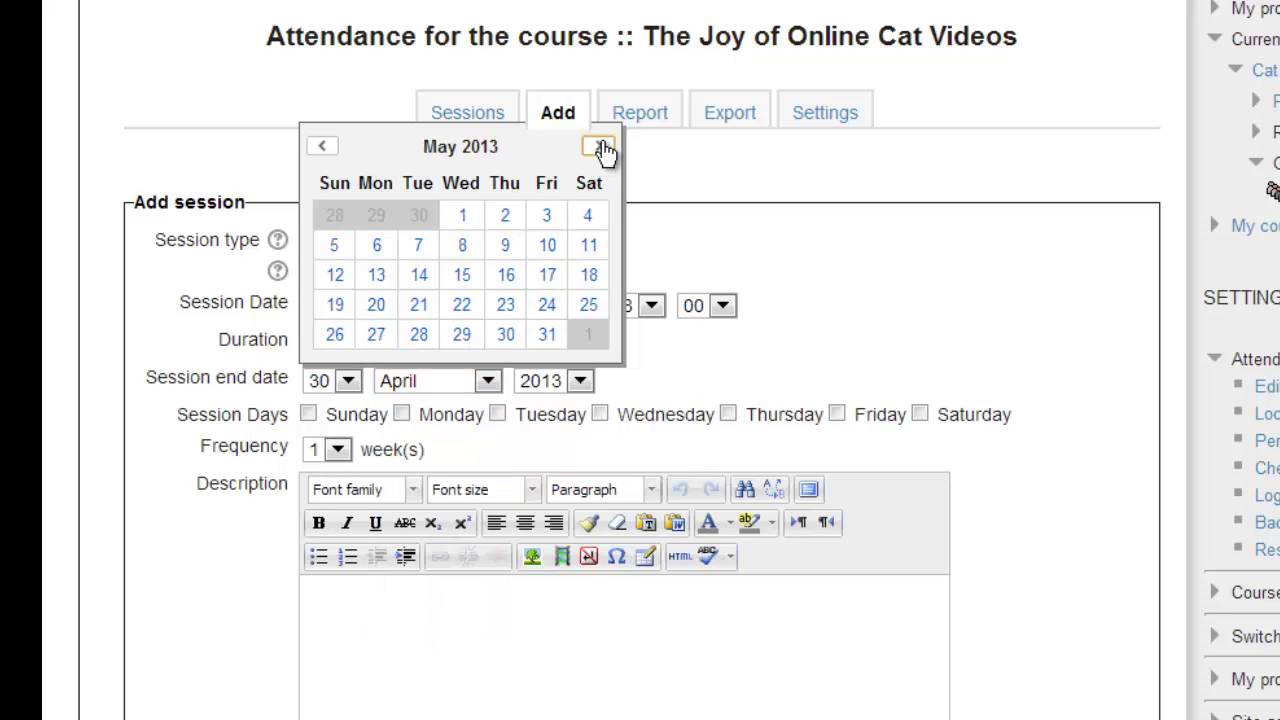
left_click(599, 147)
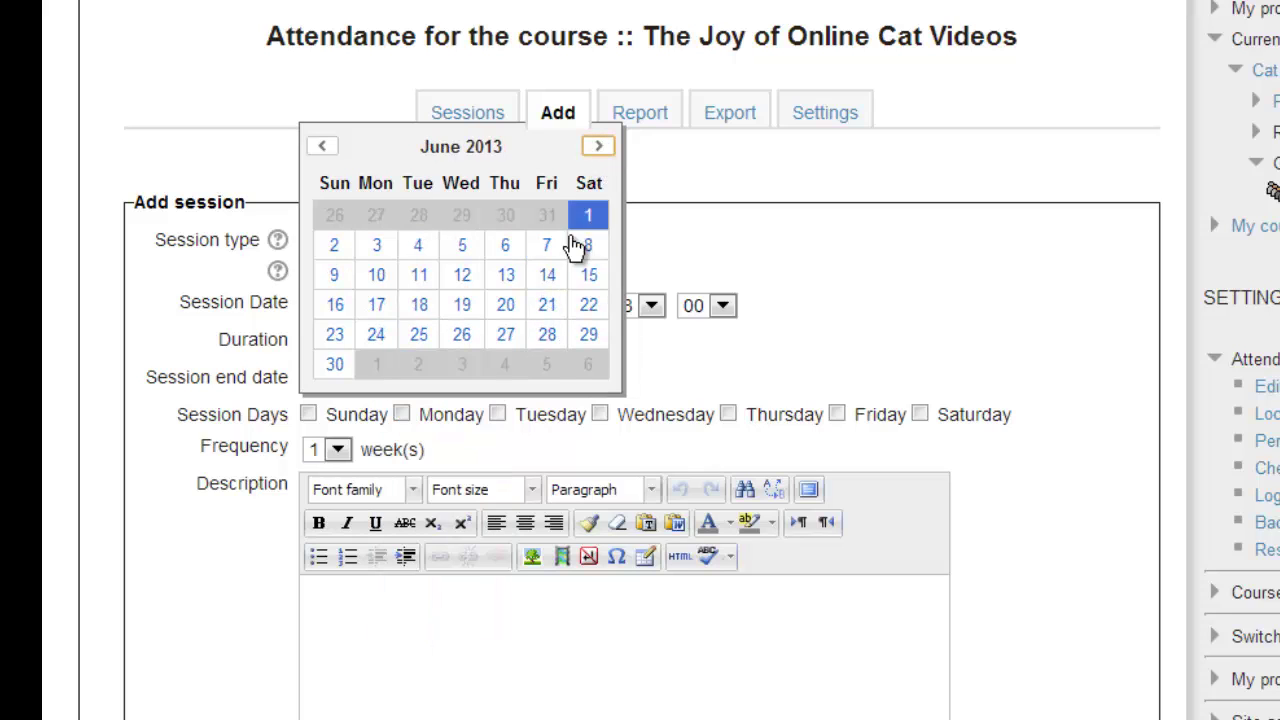
left_click(551, 338)
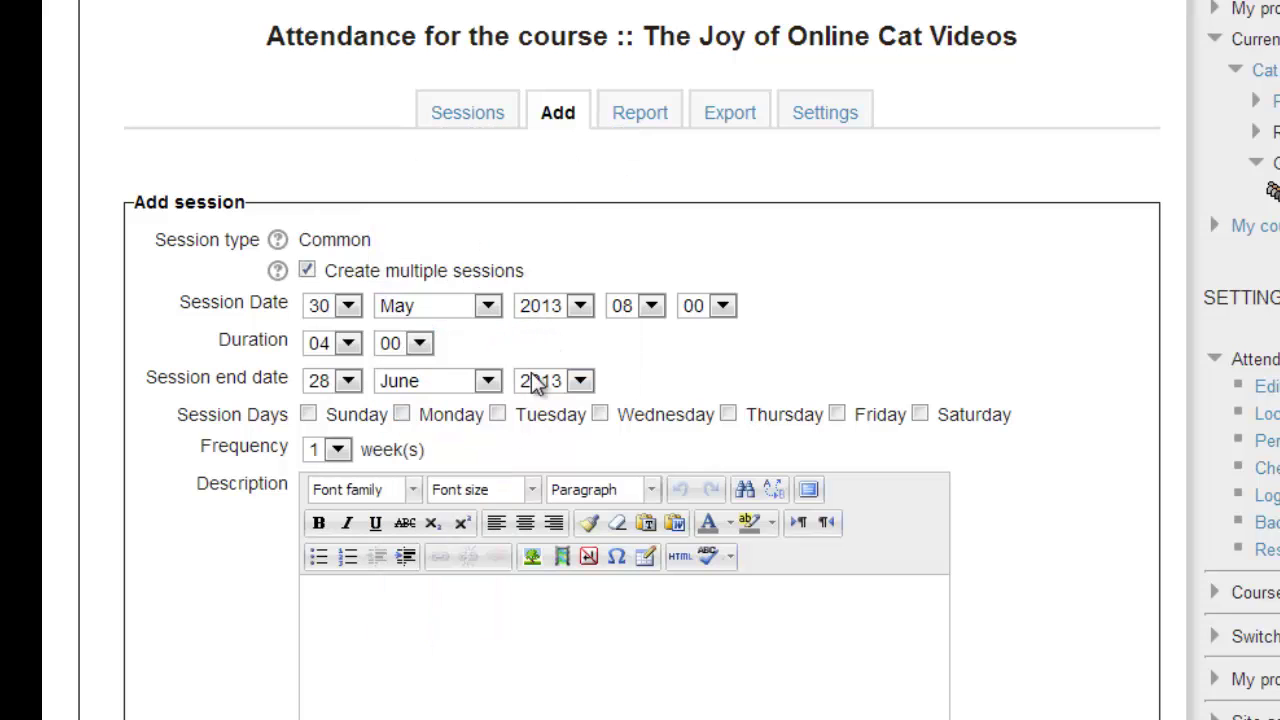
Select Thursday as the session day and set the frequency to every 2 weeks
left_click(729, 415)
left_click(342, 450)
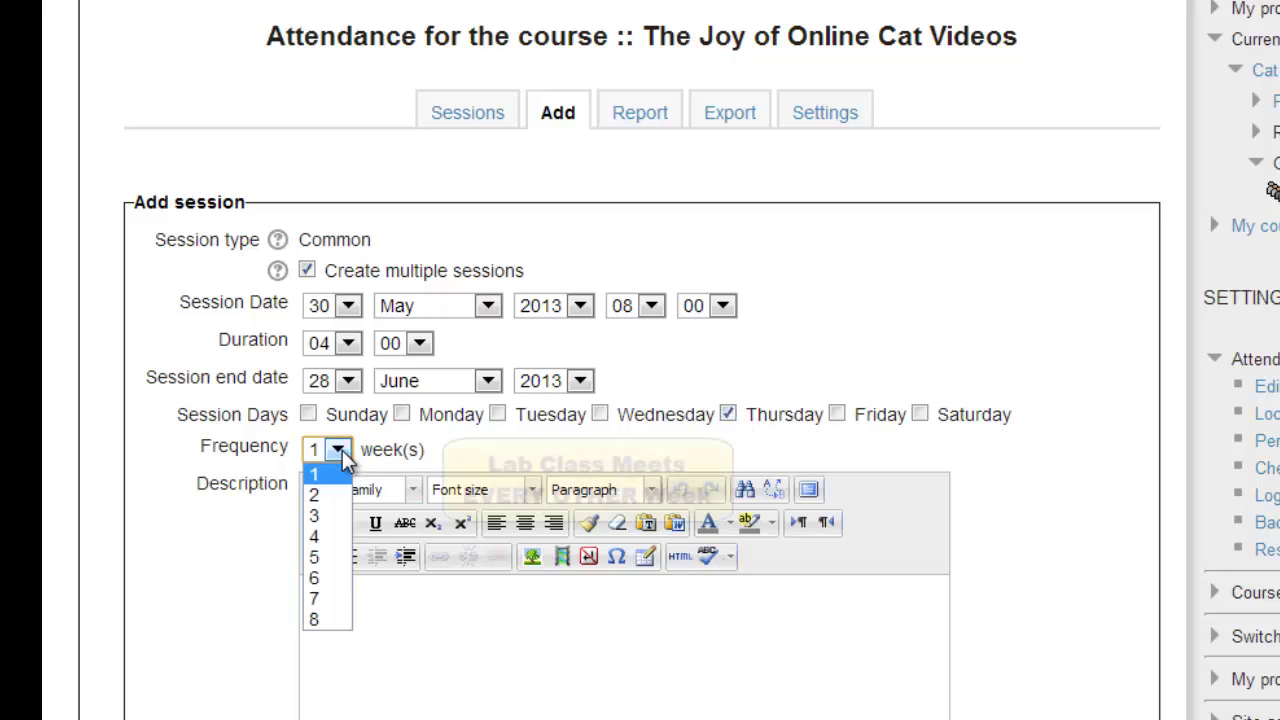
left_click(336, 492)
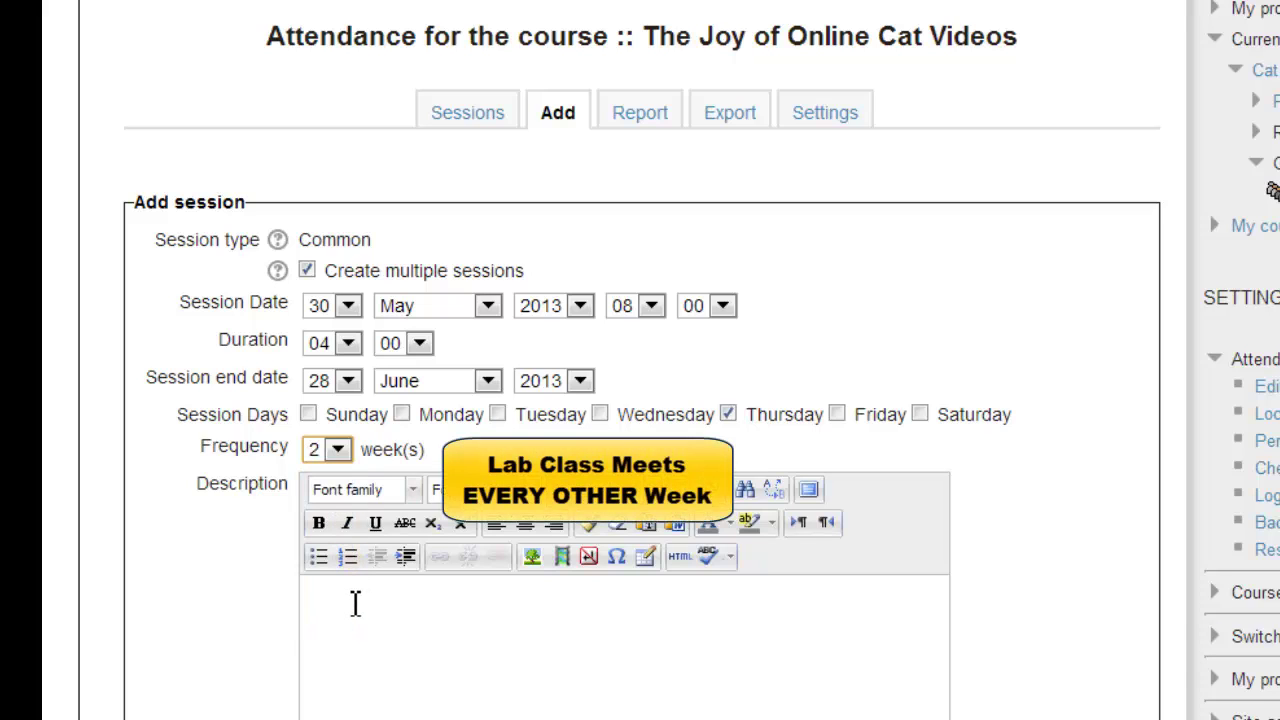
Describe the sessions as "Lab Session", add them, and continue to the sessions list
left_click(355, 603)
type("Lab Session")
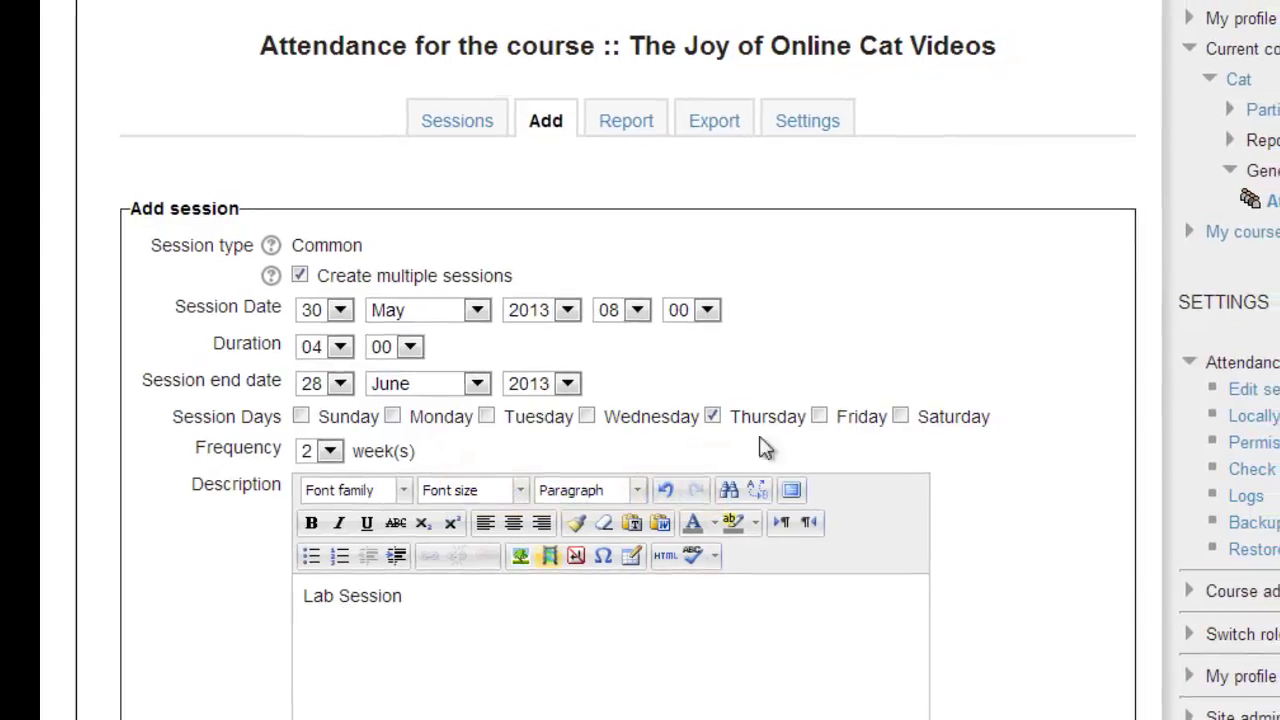
scroll(849, 437, "down", 3)
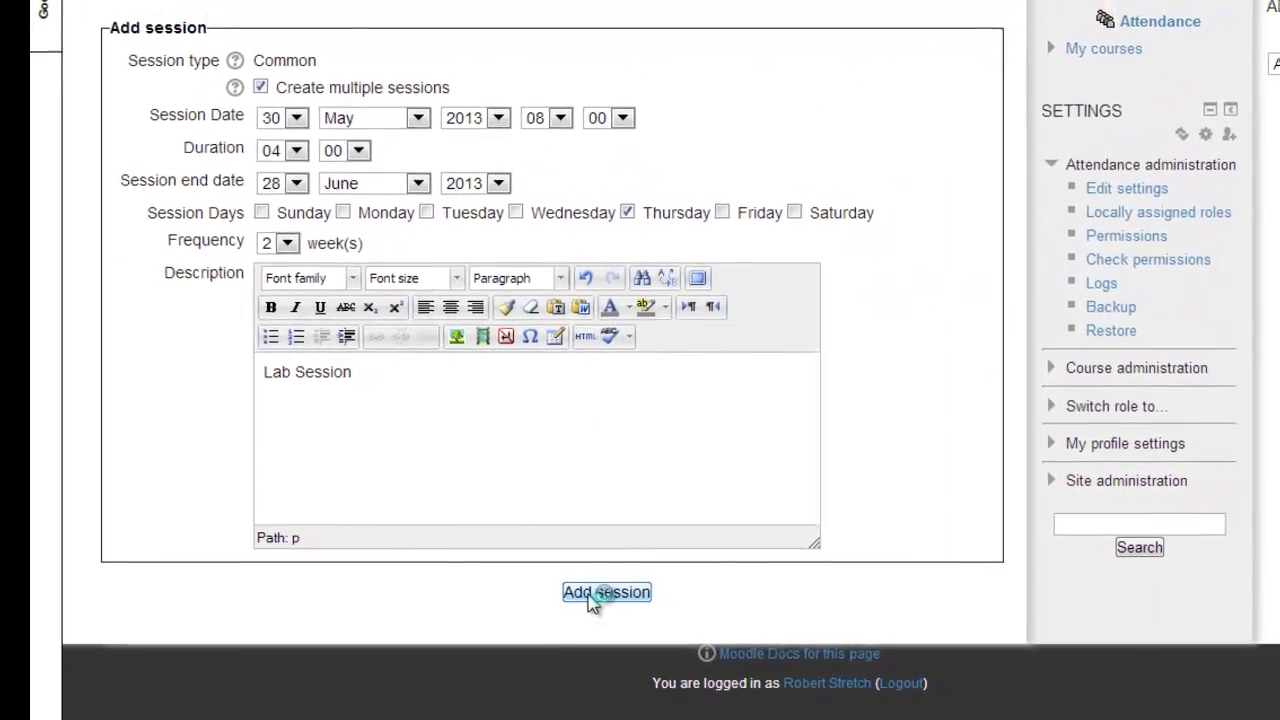
left_click(601, 600)
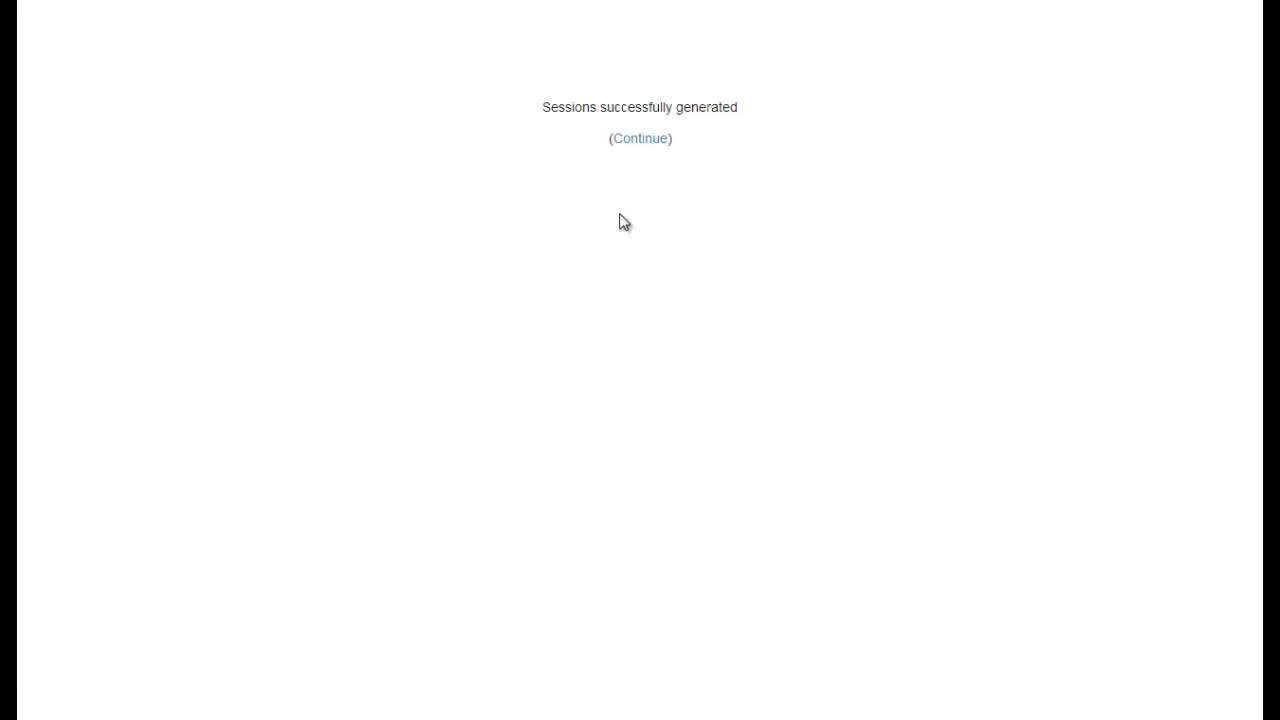
left_click(648, 142)
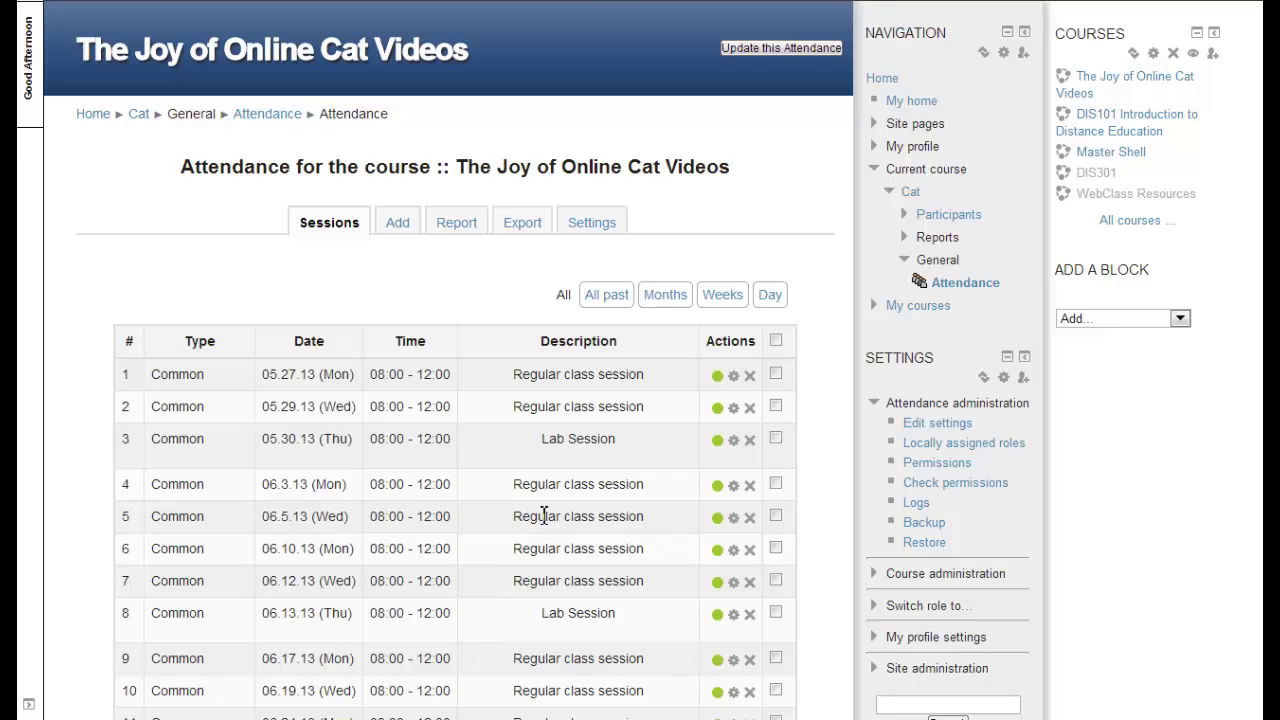
Delete the regular class session on Monday 3 June 2013 and confirm the deletion
left_click(750, 488)
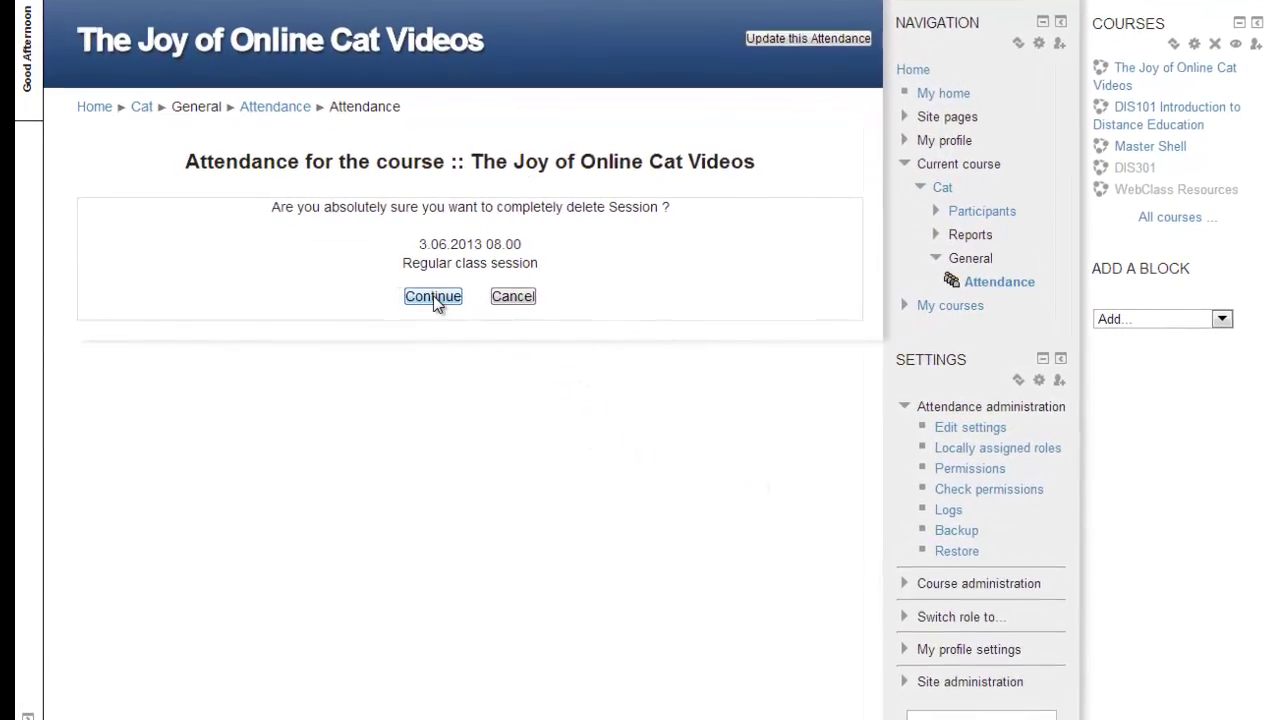
left_click(430, 298)
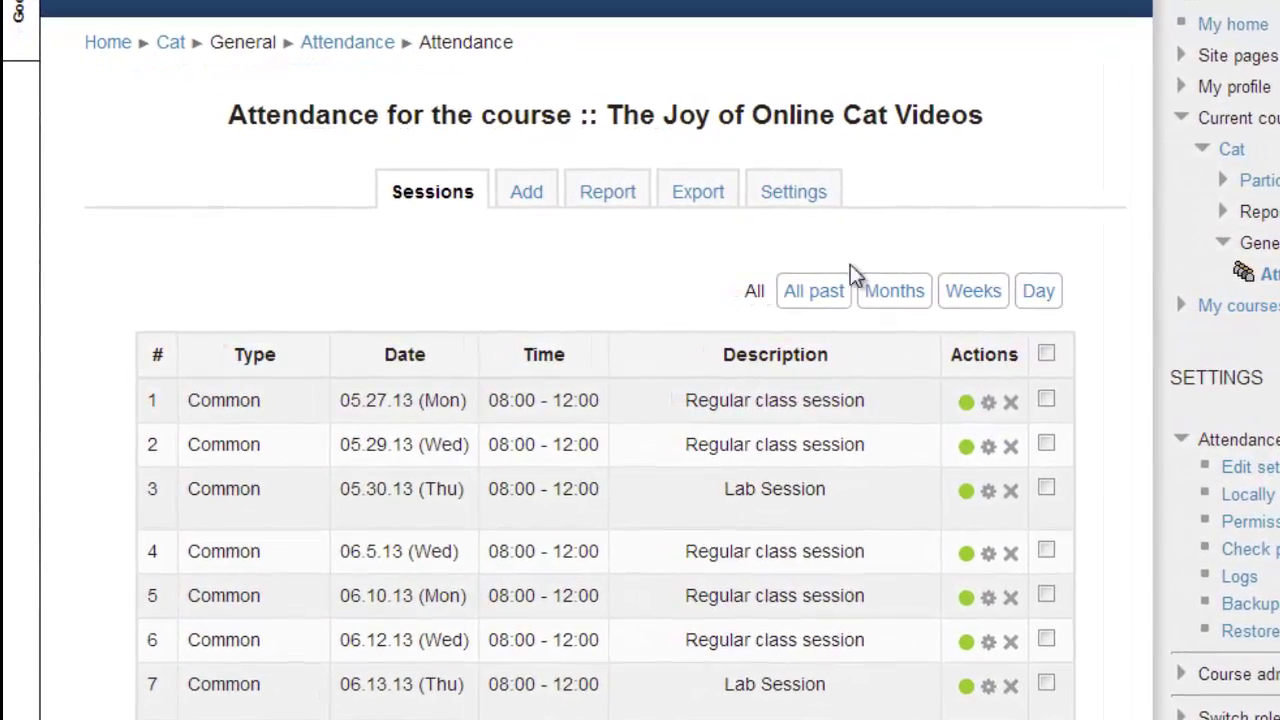
Open the attendance settings to examine the status acronyms, descriptions and grades
left_click(808, 190)
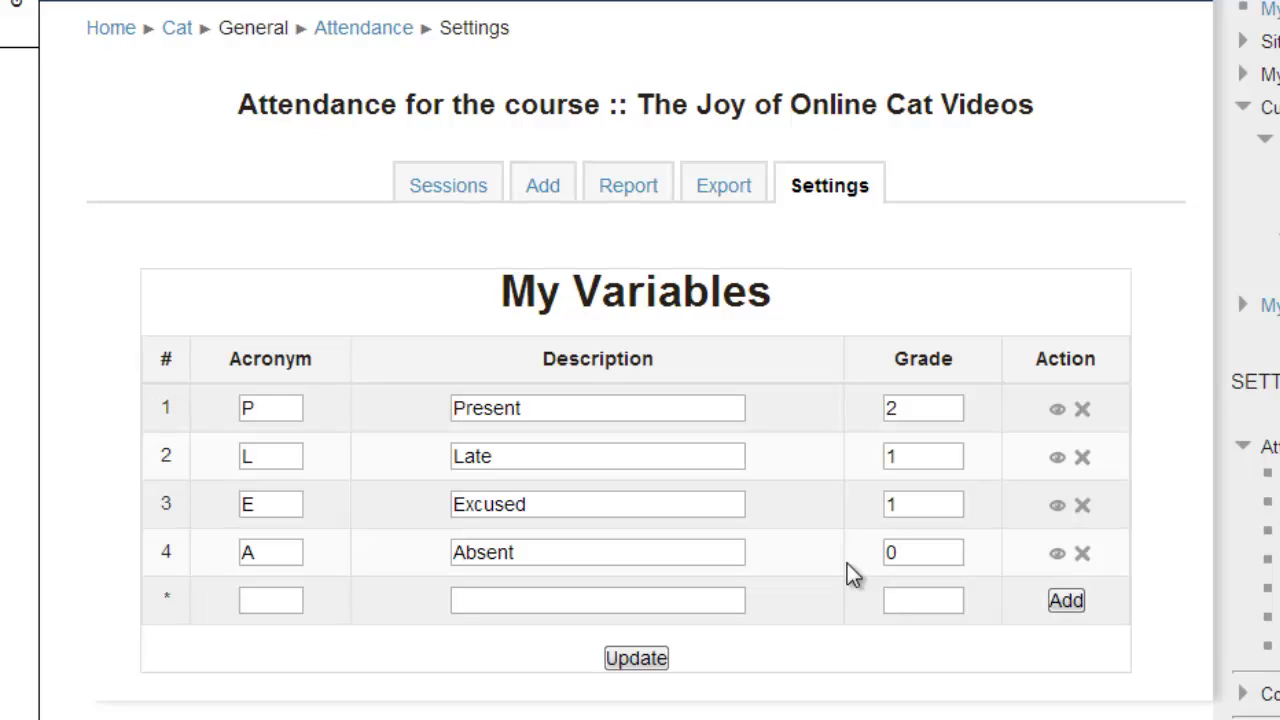
left_click(646, 600)
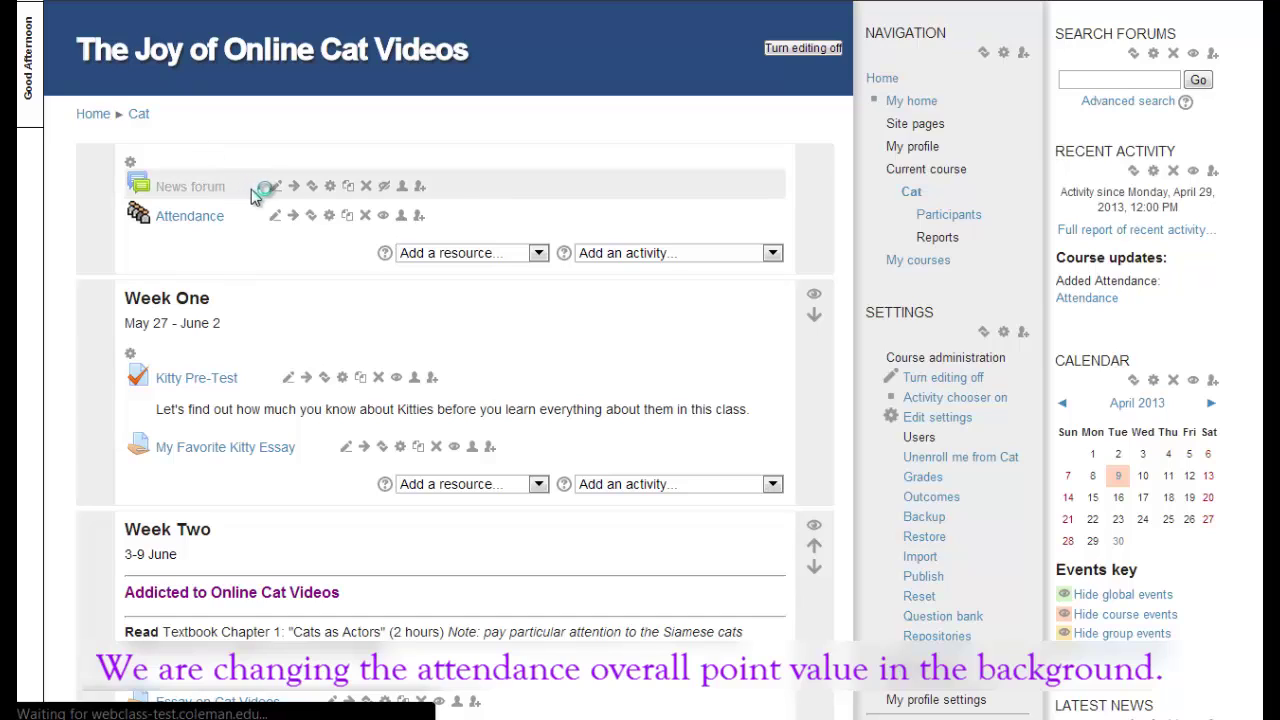
Edit the Attendance activity from the course page, set its grade to 50, then save and display it
left_click(330, 217)
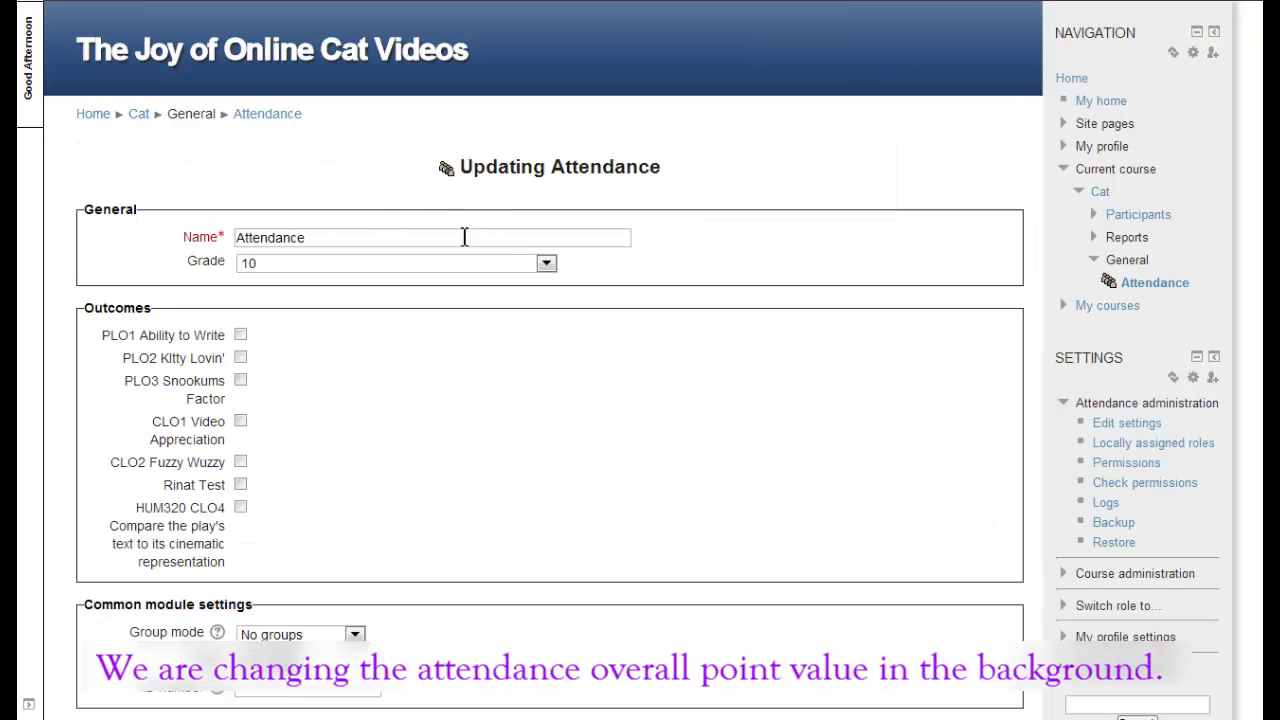
left_click(546, 263)
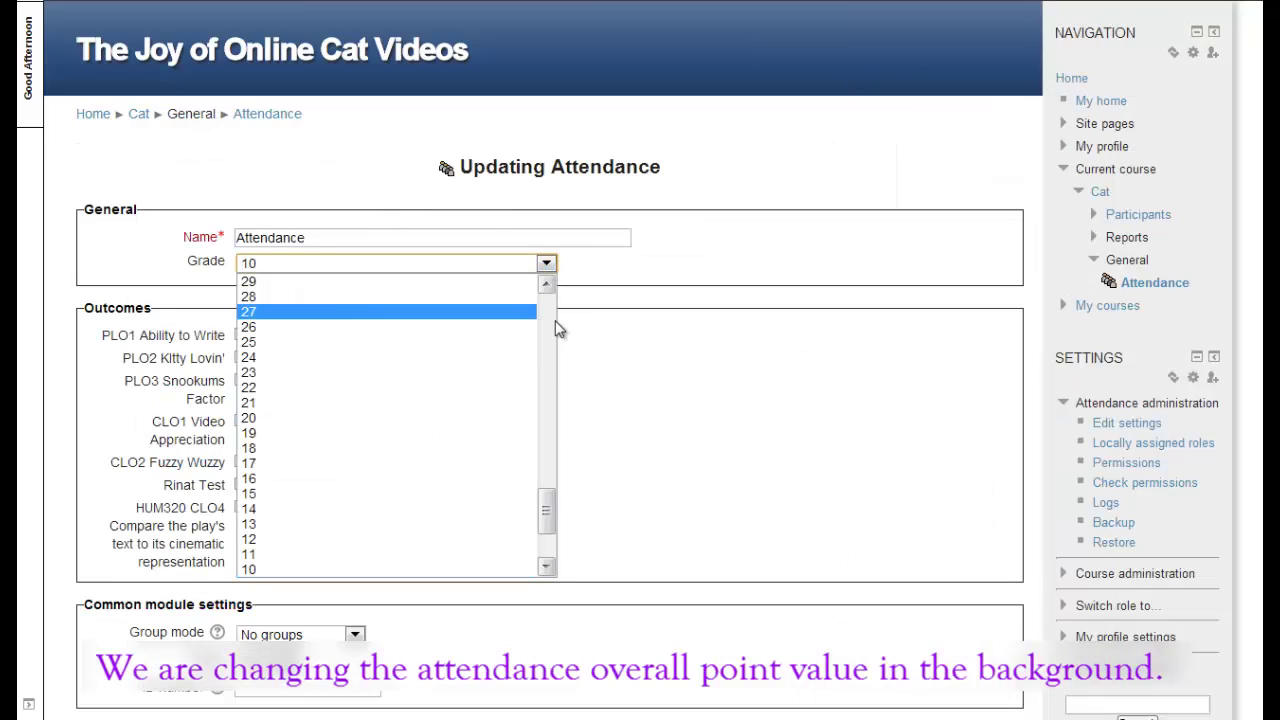
scroll(548, 315, "up", 6)
scroll(548, 315, "up", 6)
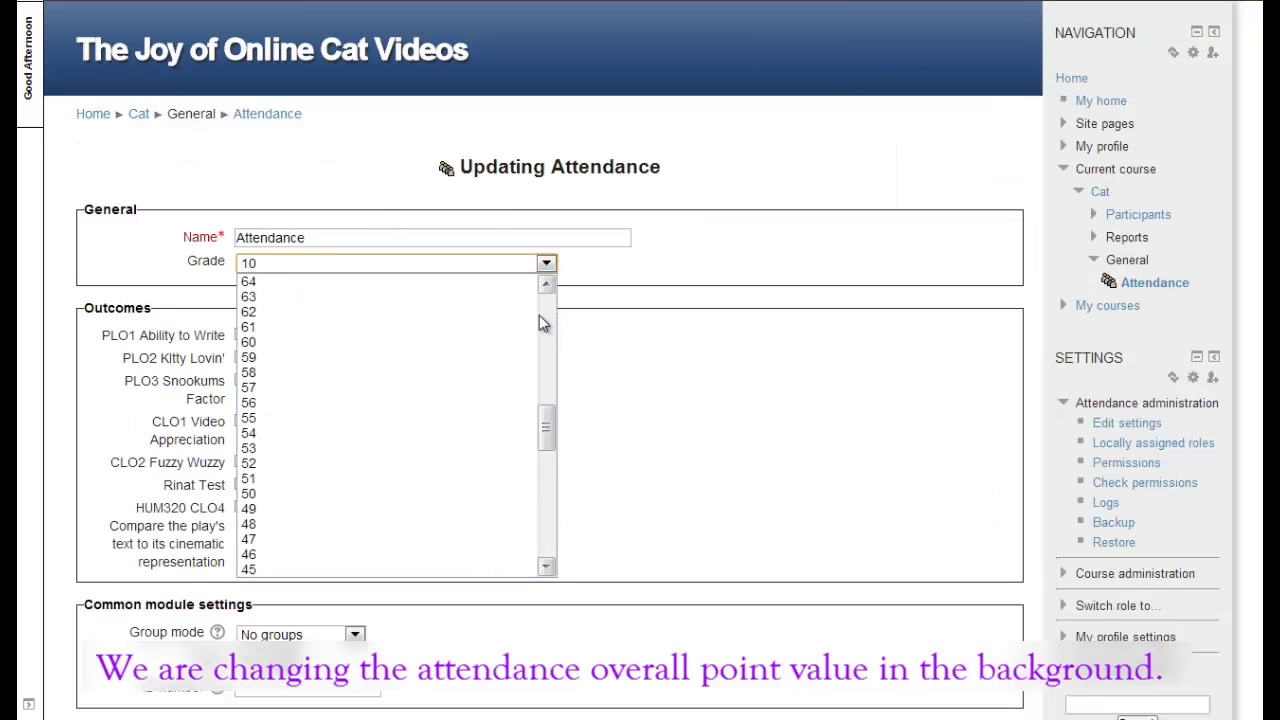
left_click(477, 498)
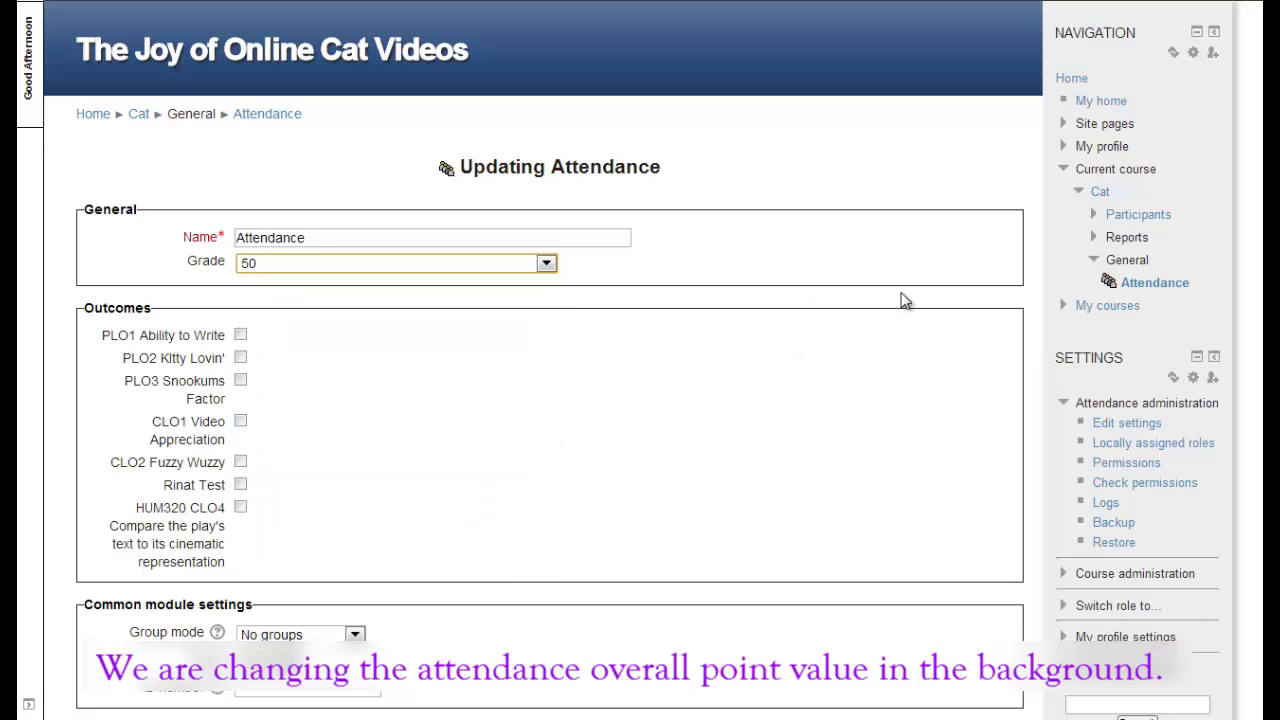
scroll(729, 588, "down", 5)
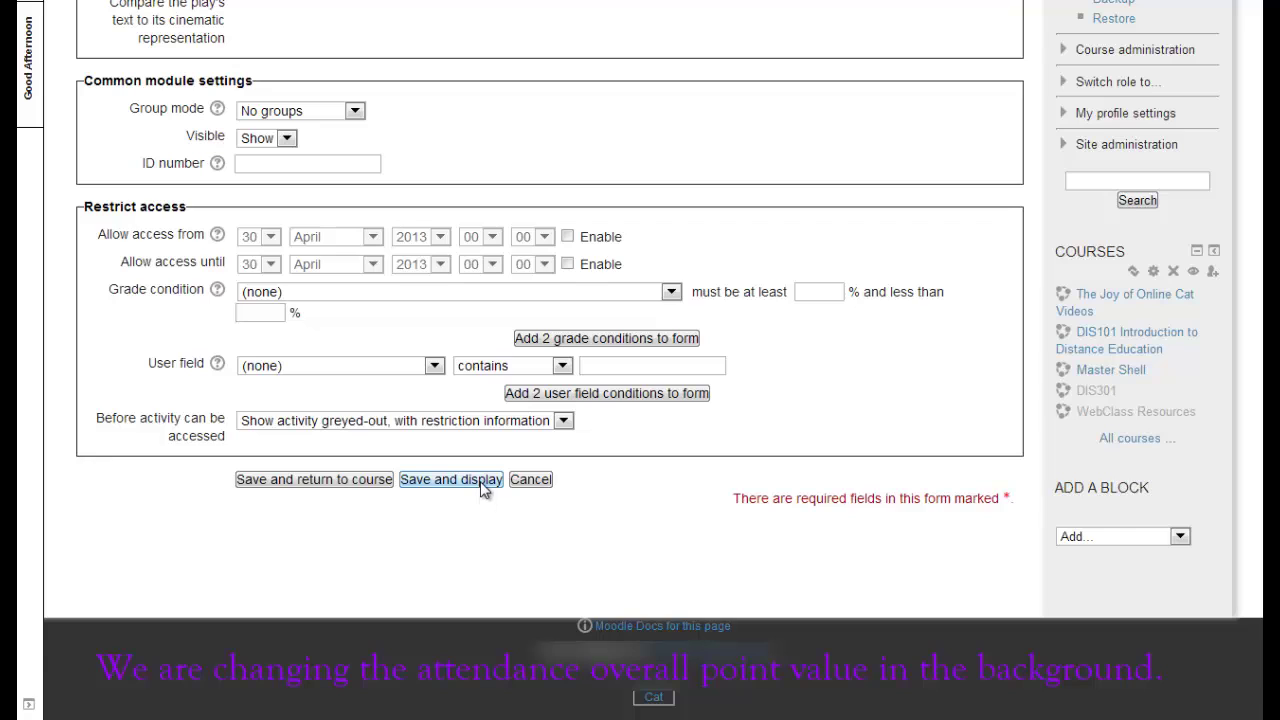
left_click(483, 485)
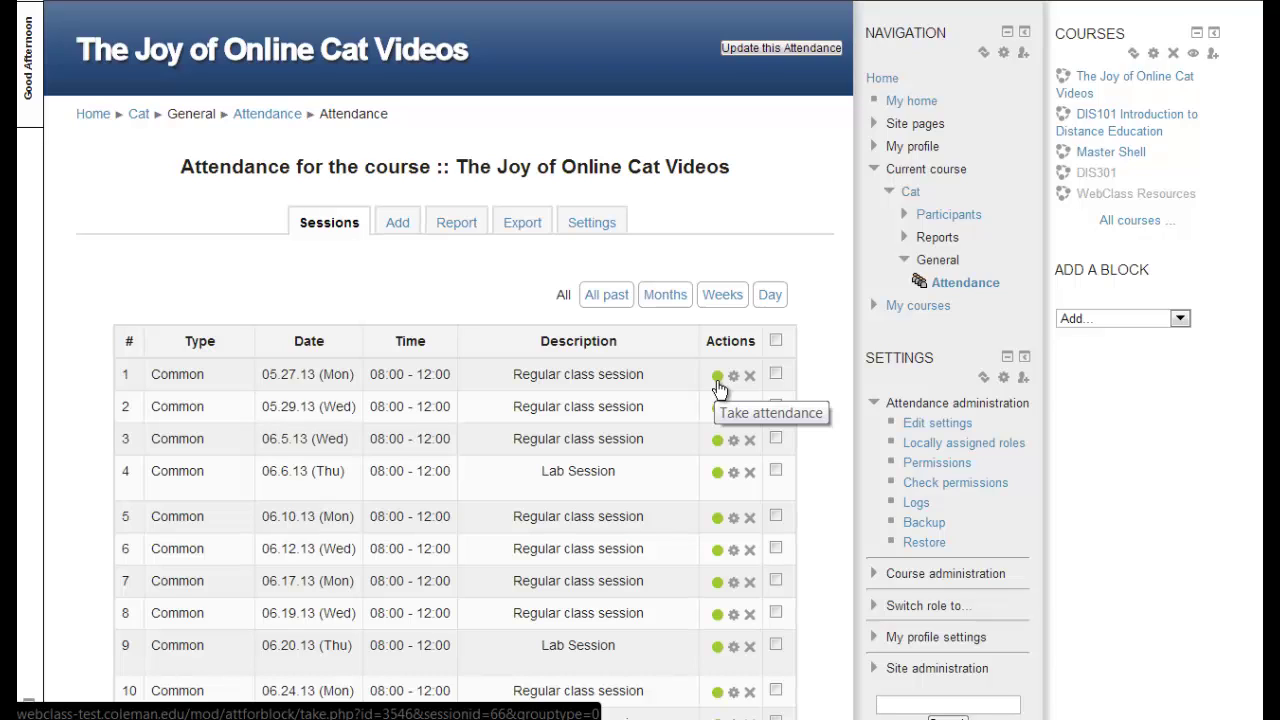
Return to the Cat course page and add an Attendance block
left_click(139, 118)
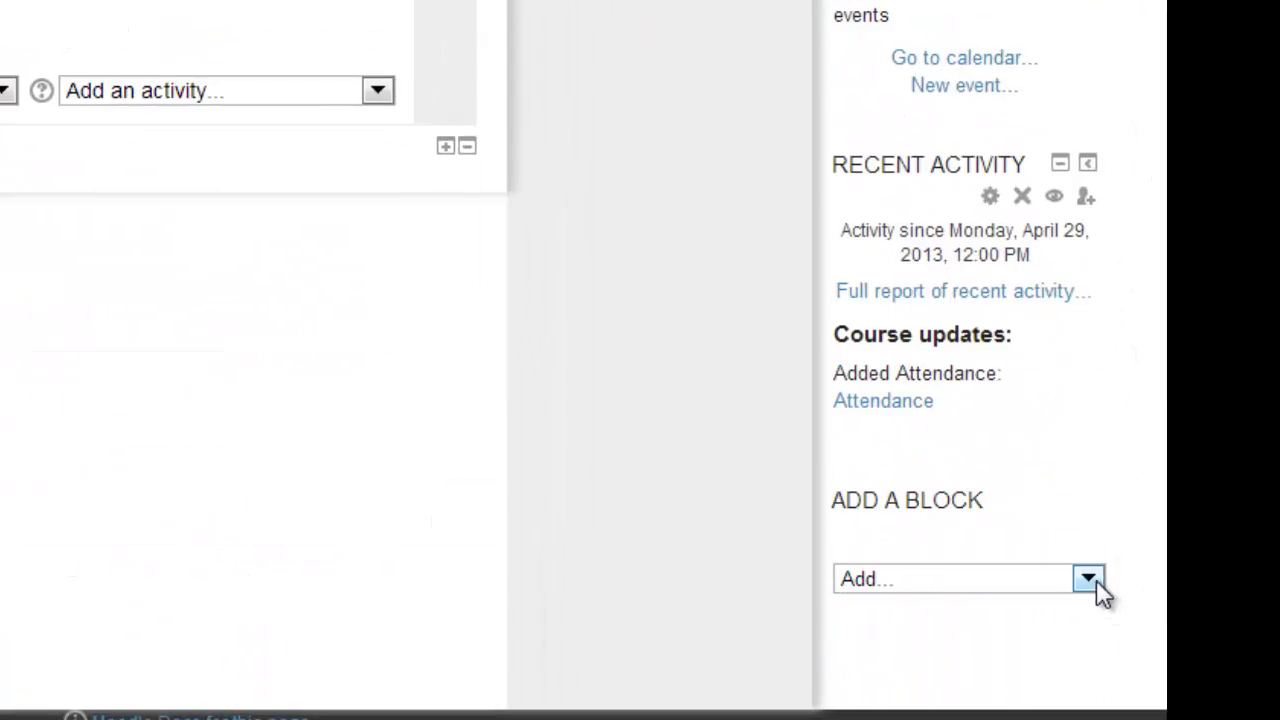
left_click(1090, 580)
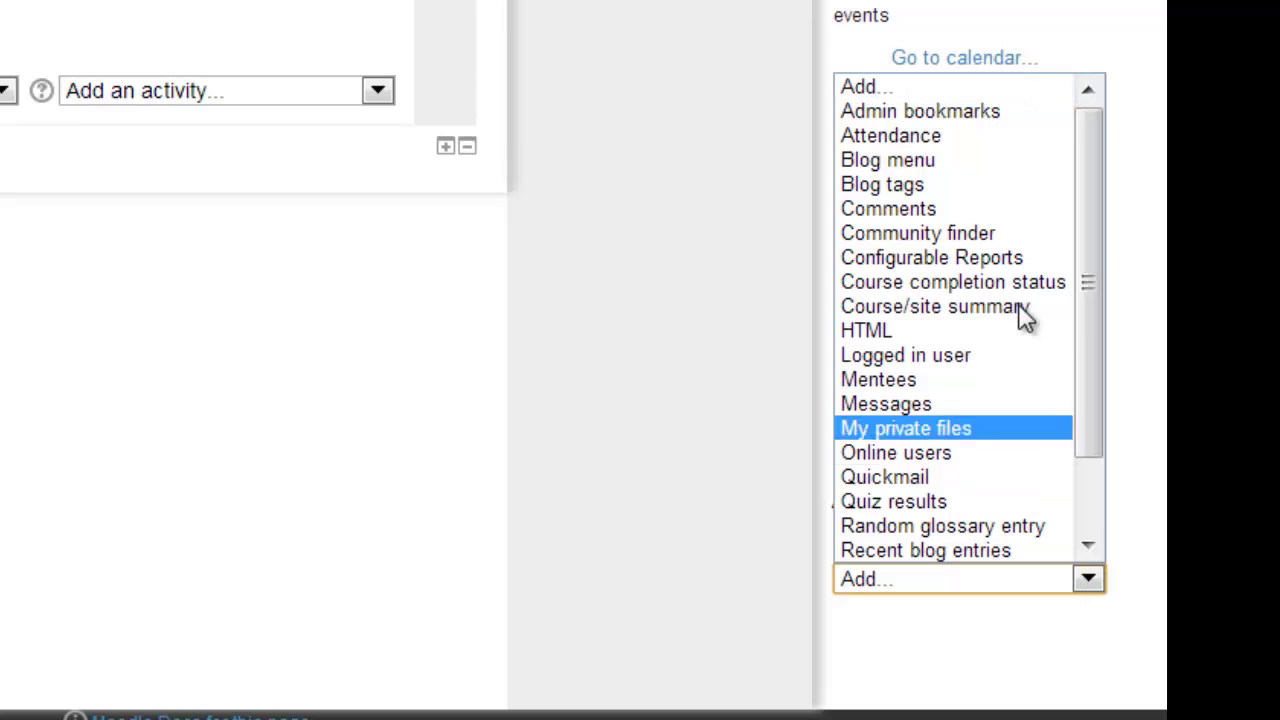
left_click(1005, 137)
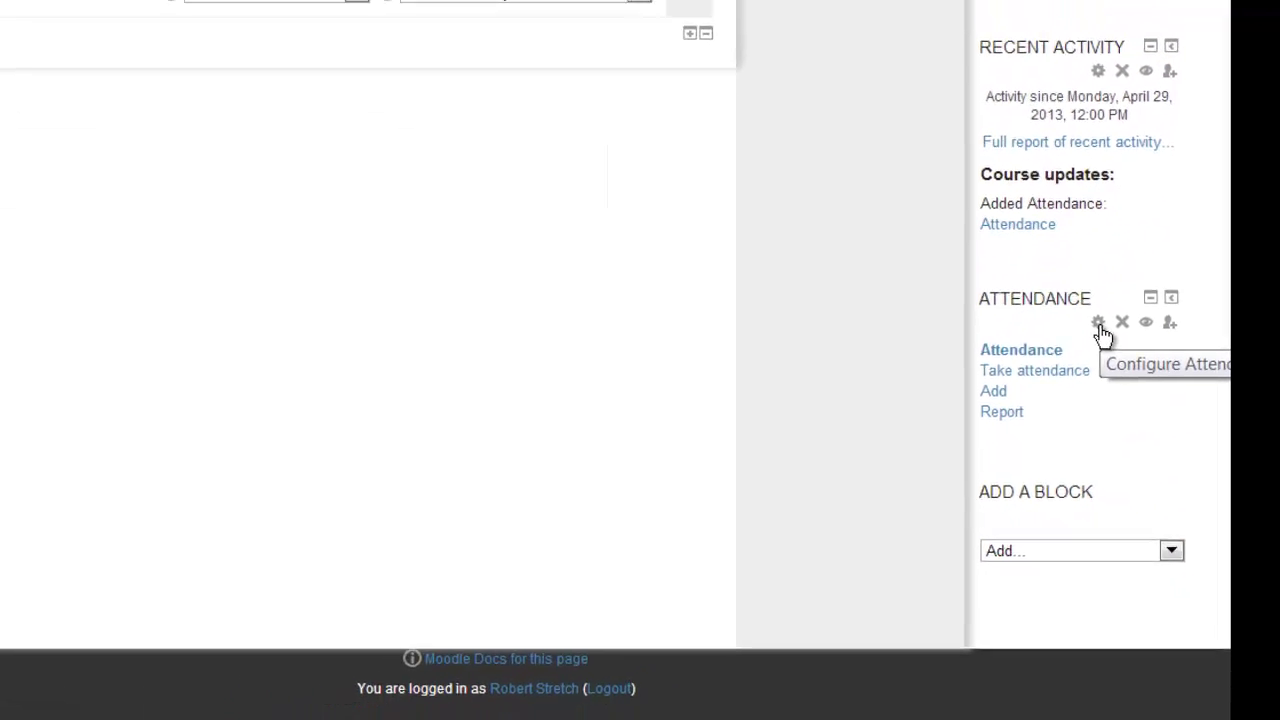
Open the Attendance block's configuration, review its page type and default region options, and set the default weight to -9
left_click(1138, 342)
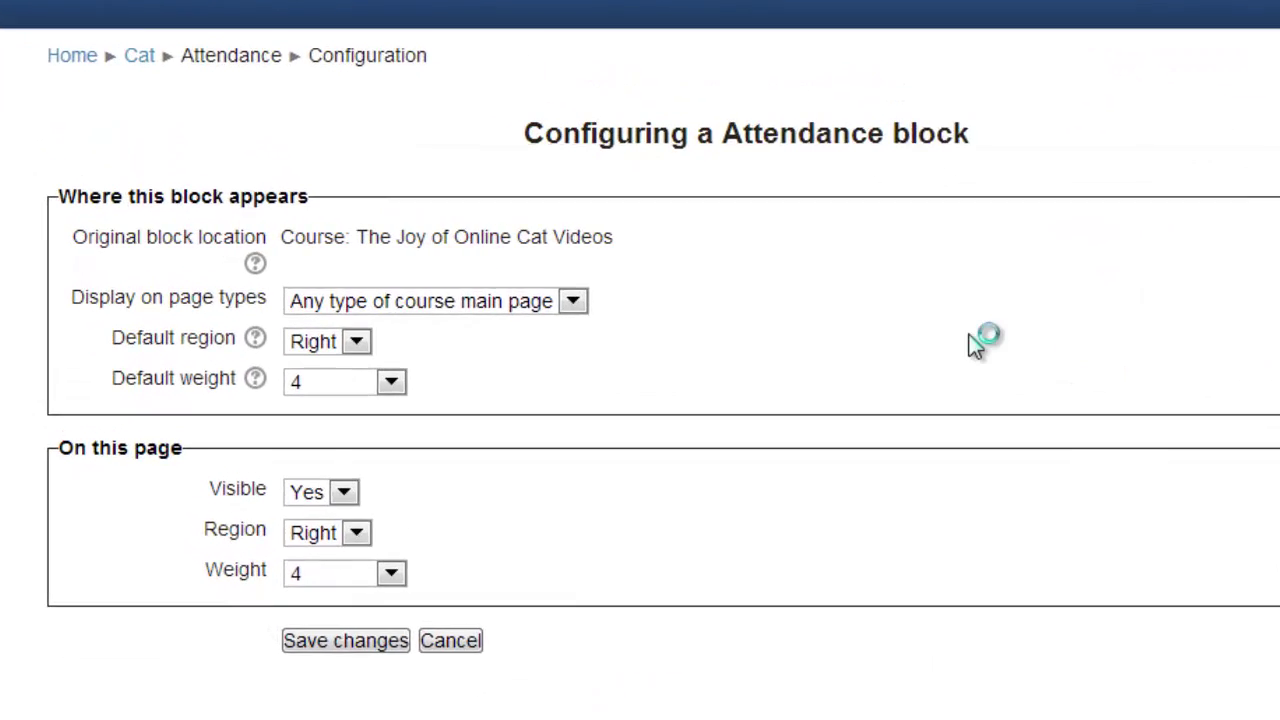
left_click(620, 309)
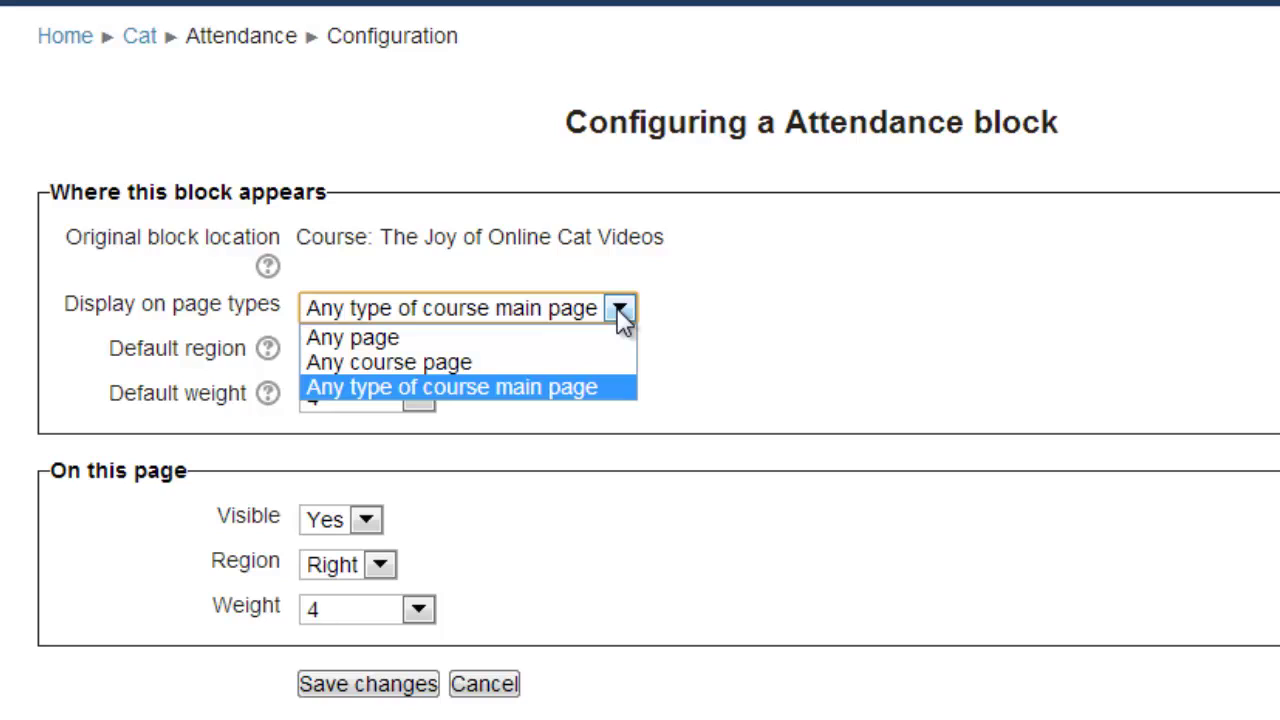
left_click(621, 312)
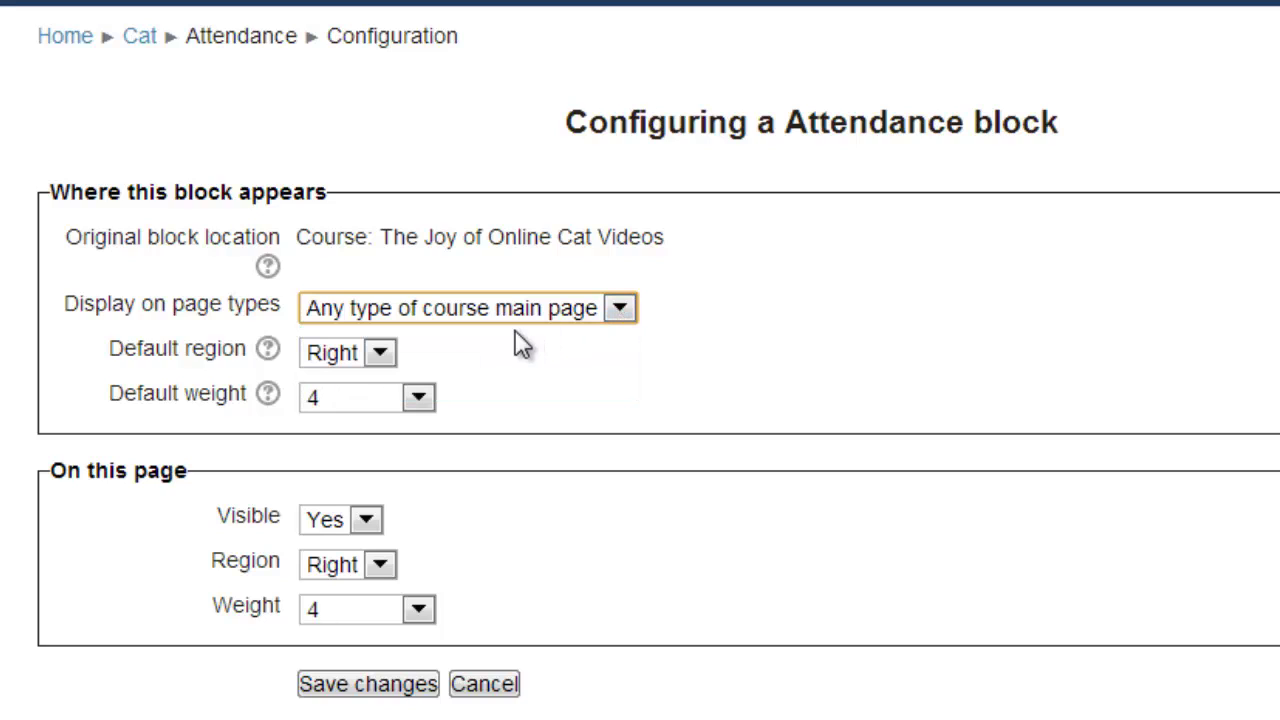
left_click(381, 354)
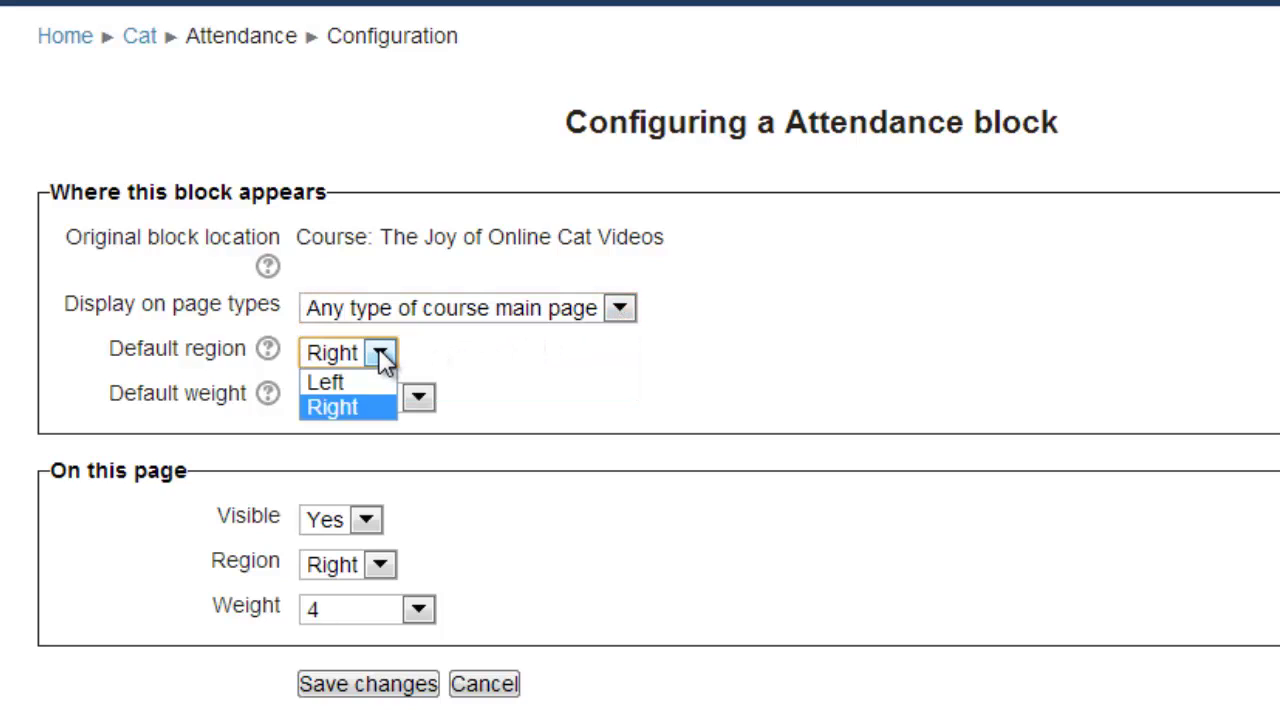
left_click(379, 350)
left_click(419, 399)
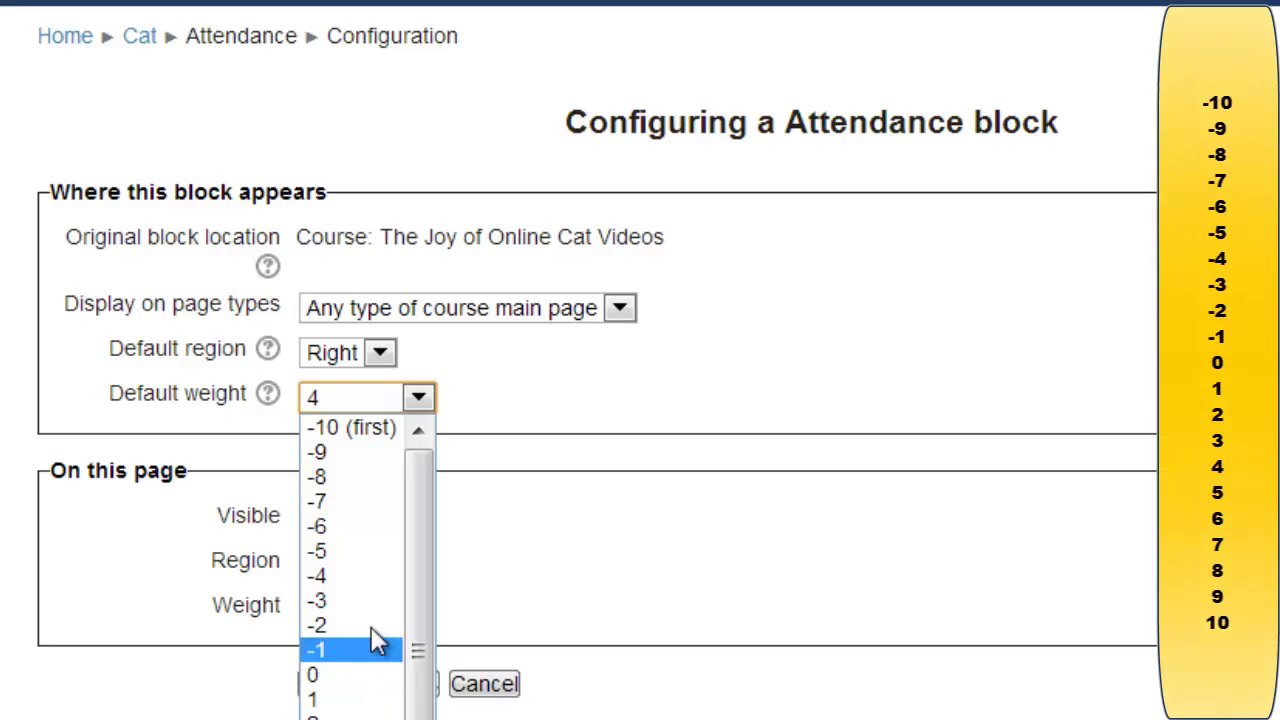
left_click(380, 470)
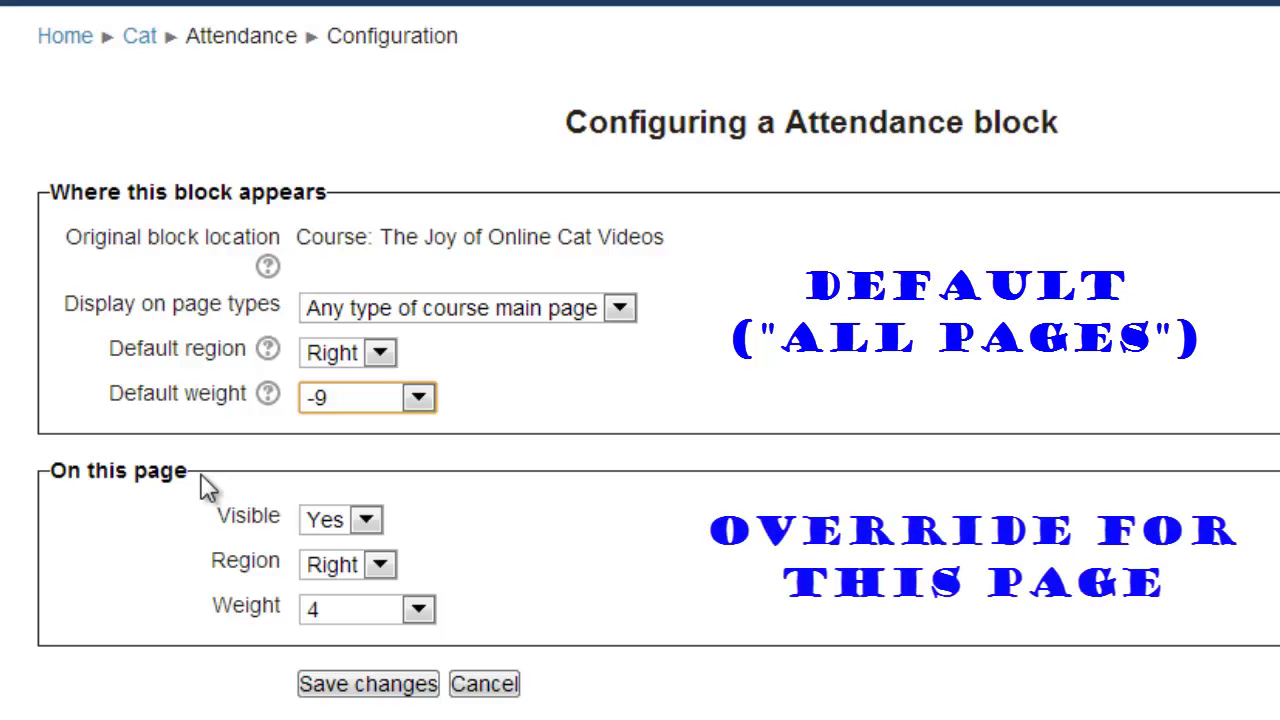
Review the block's visibility and region for this page, set its weight there to -9, and save the changes
left_click(366, 521)
left_click(365, 522)
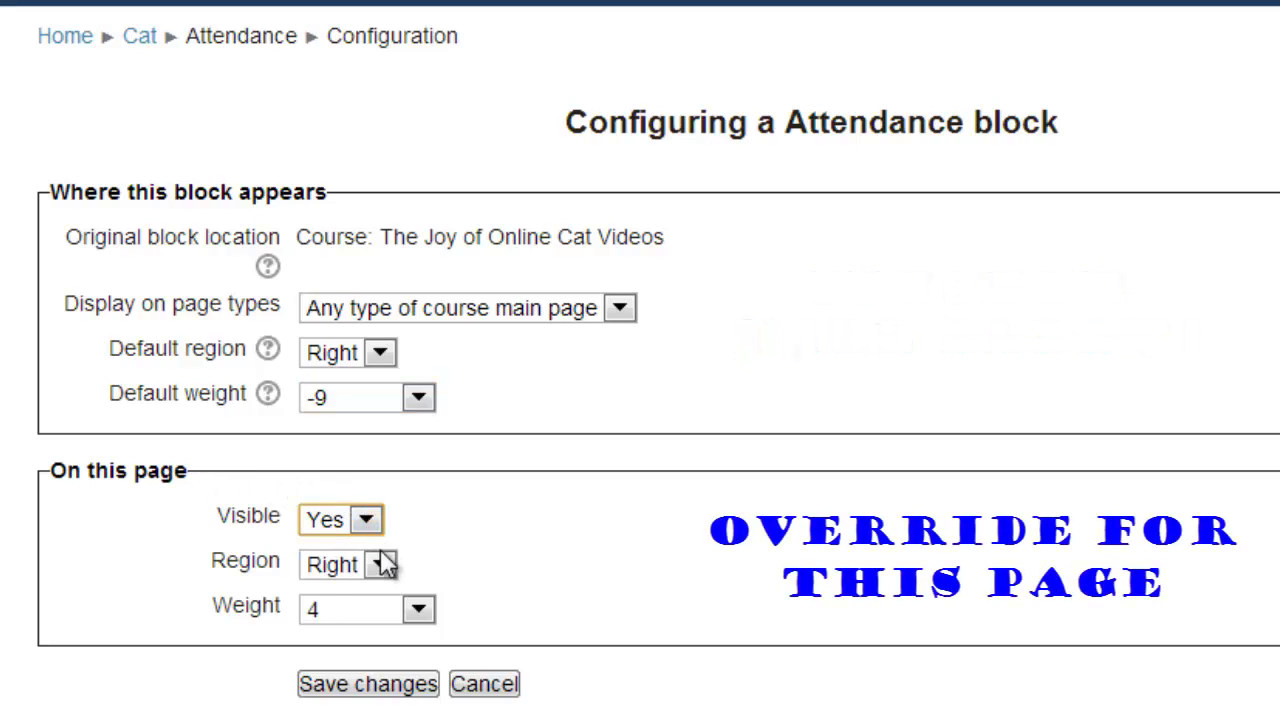
left_click(383, 567)
left_click(383, 567)
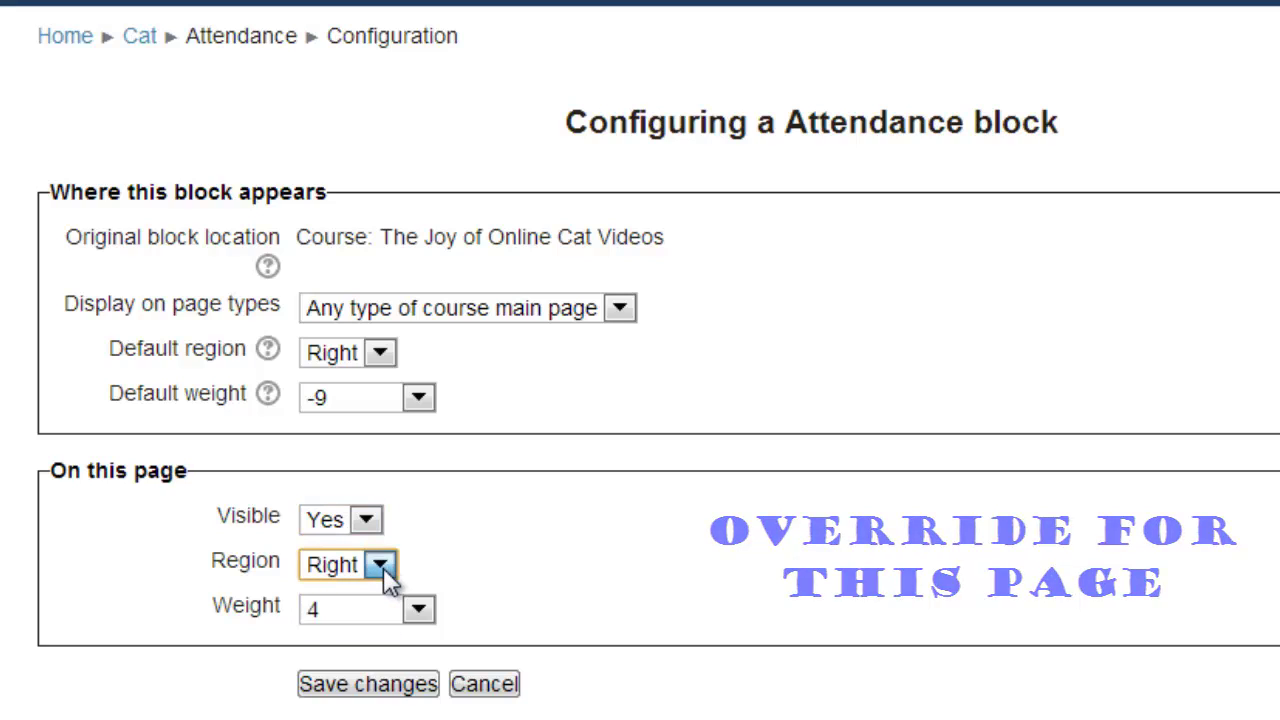
left_click(420, 611)
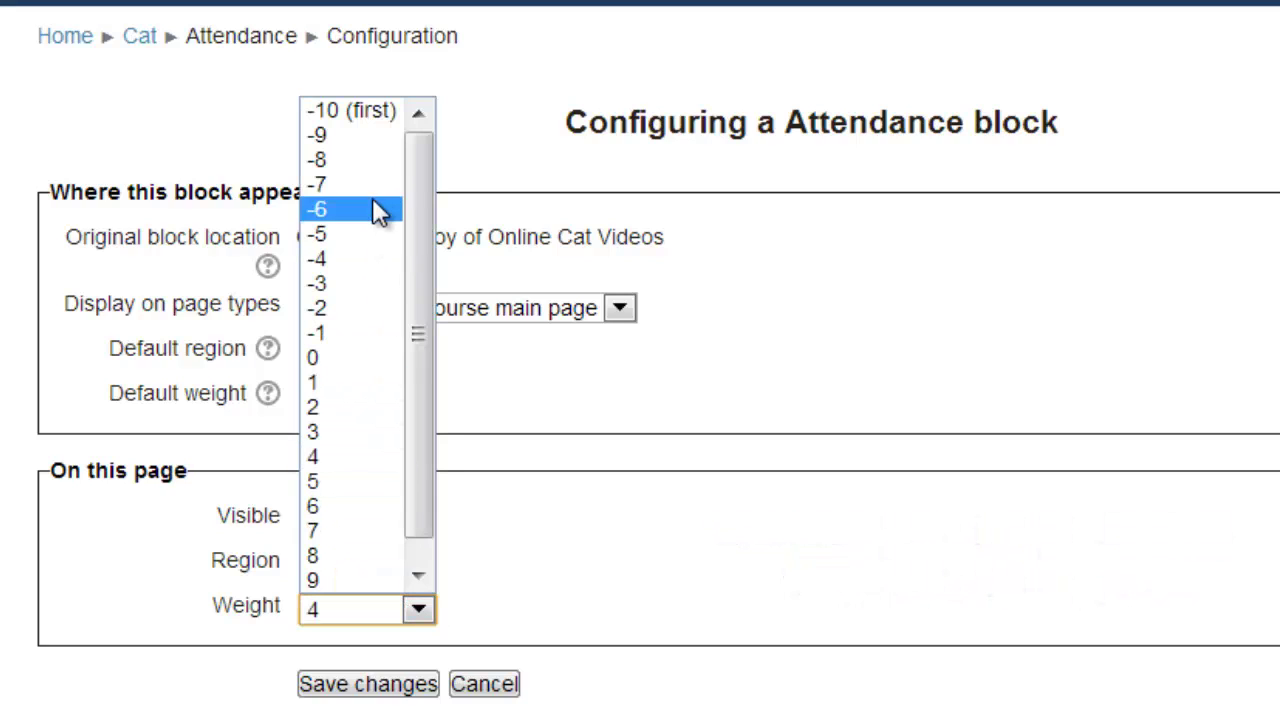
left_click(369, 135)
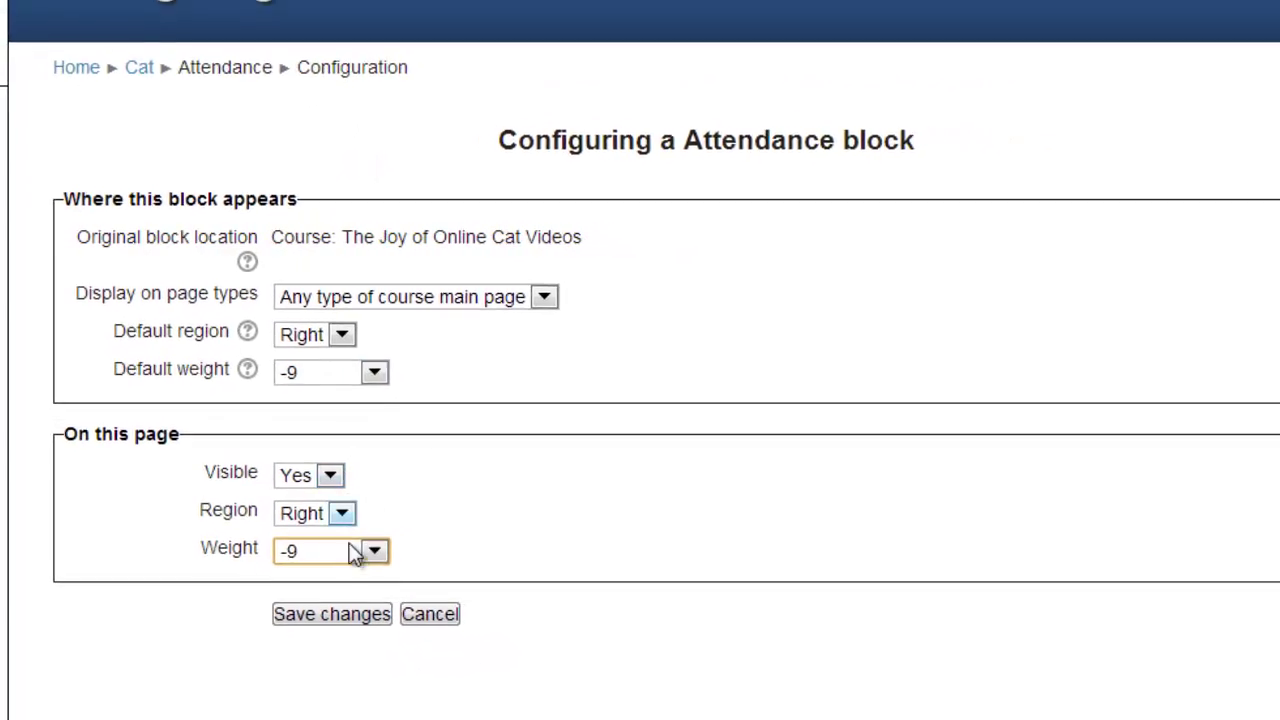
left_click(323, 568)
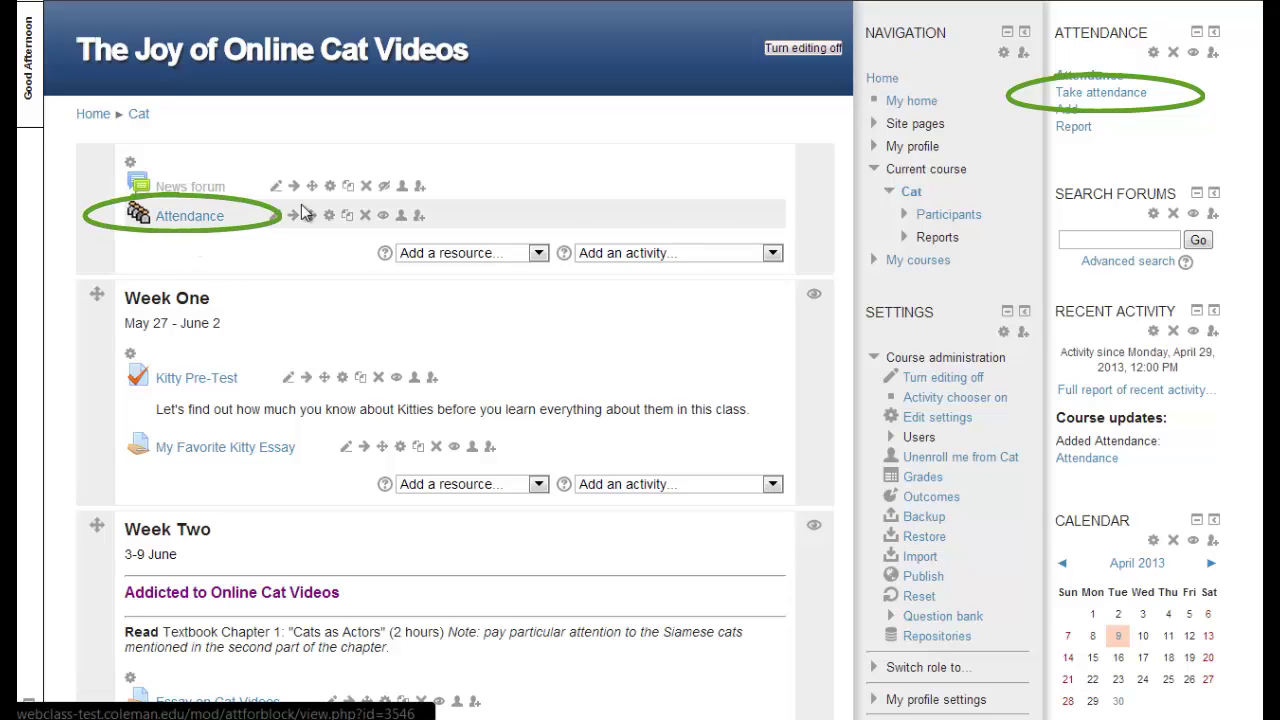
Start taking attendance for the regular class session on Monday 27 May 2013
left_click(1096, 94)
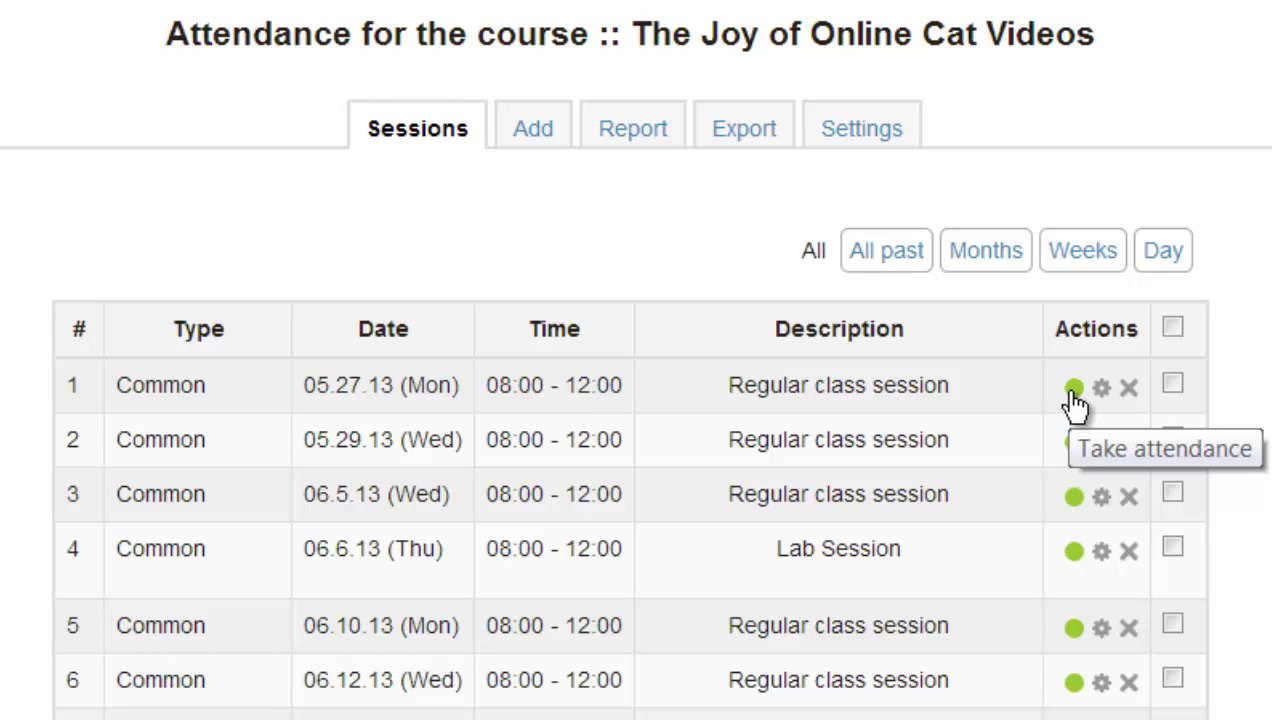
left_click(1072, 389)
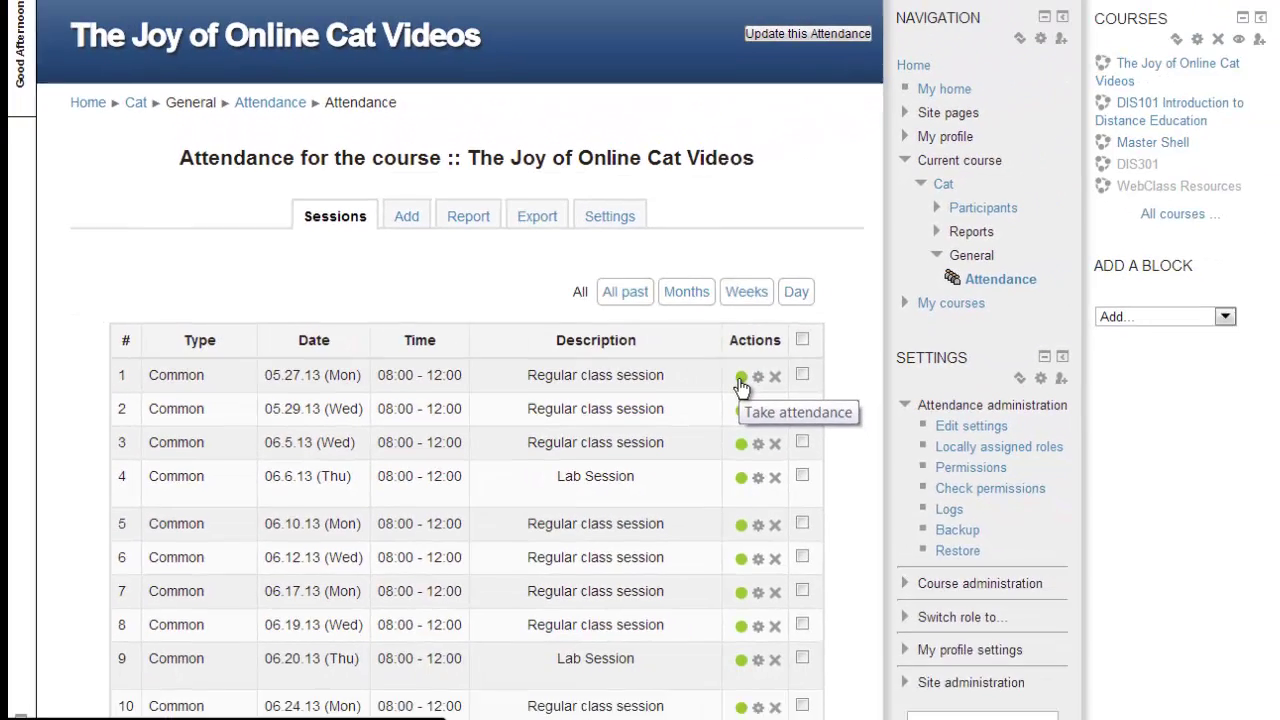
left_click(1073, 389)
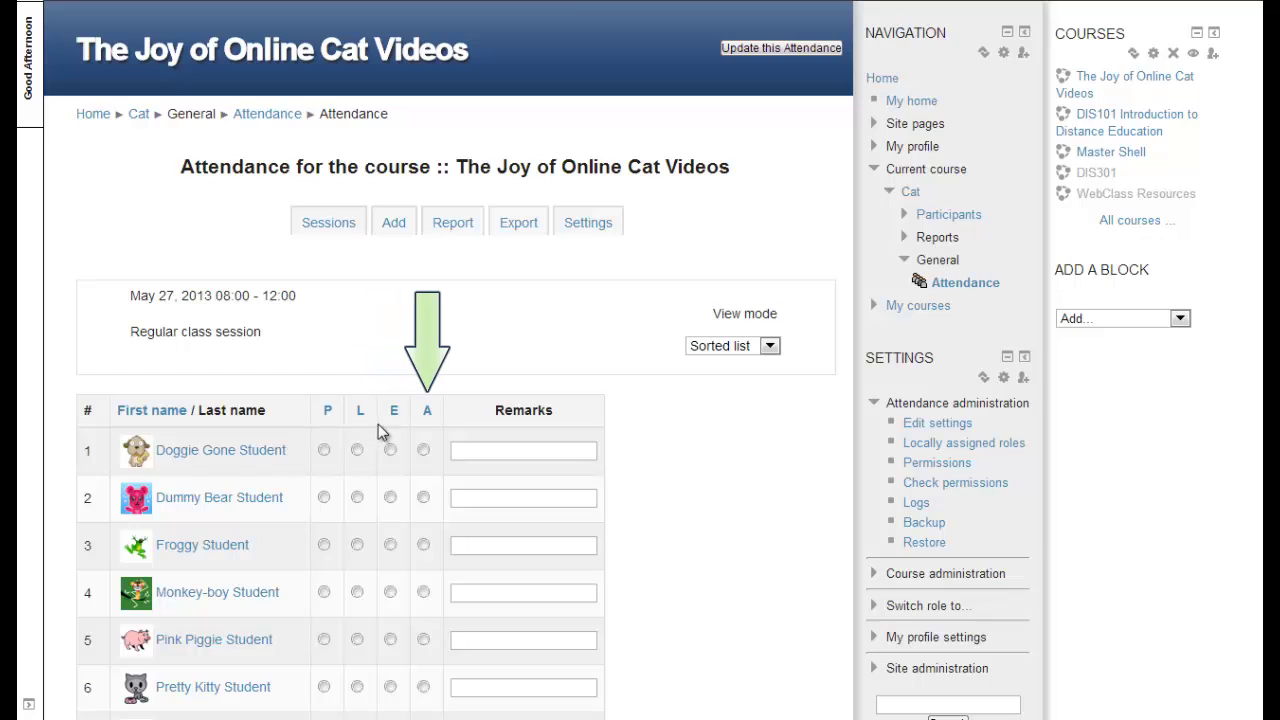
Mark the students in rows 1 and 2 present and row 3 late, with the remark "29 minutes late" for row 3
left_click(323, 450)
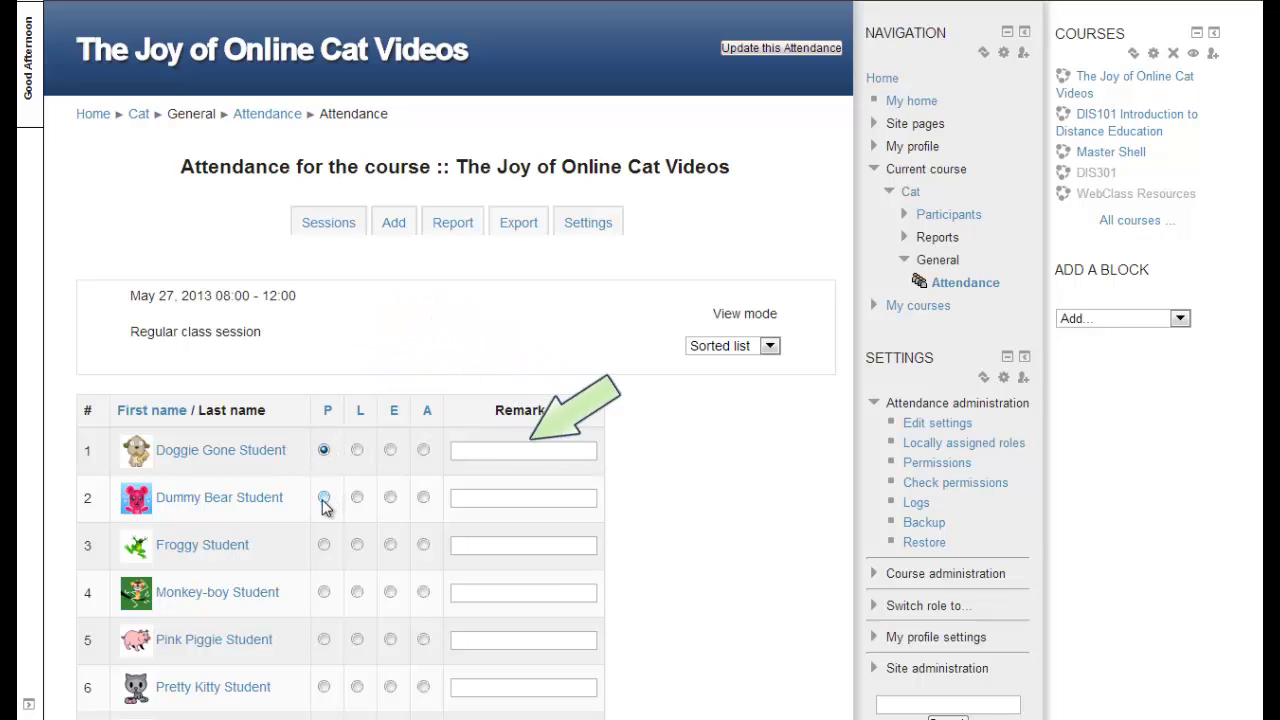
left_click(323, 497)
left_click(357, 545)
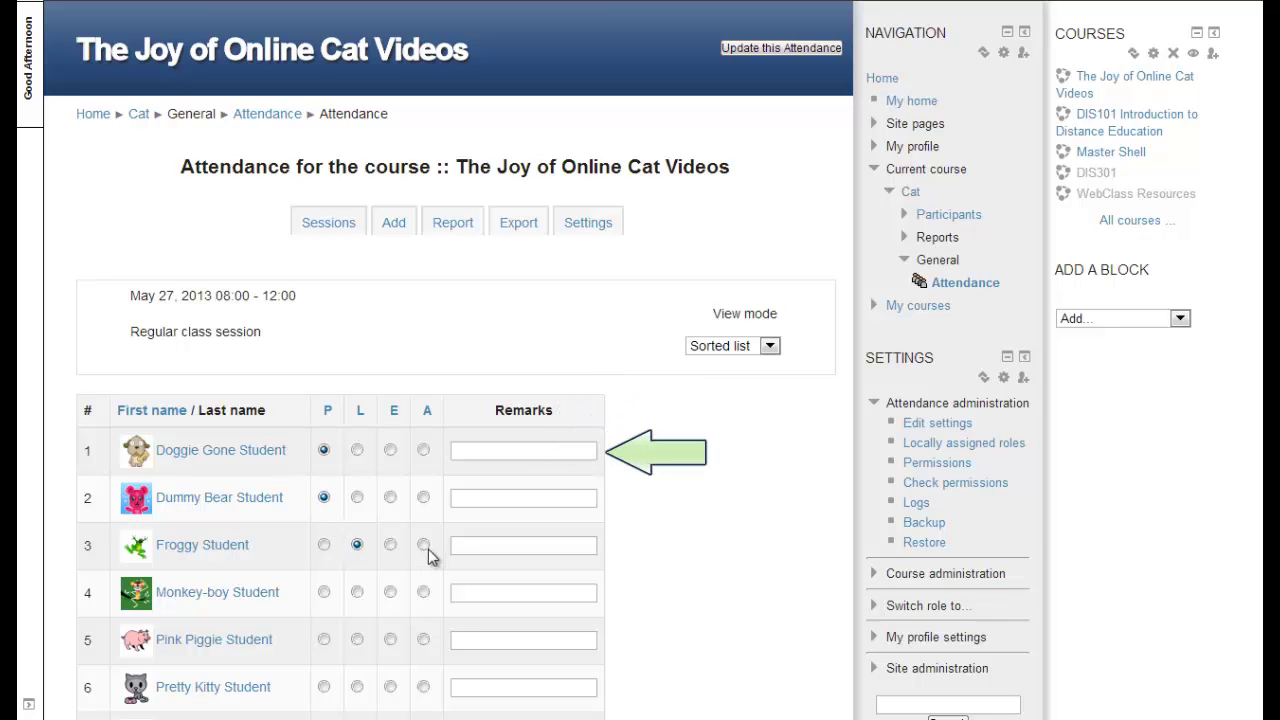
left_click(462, 548)
type("20")
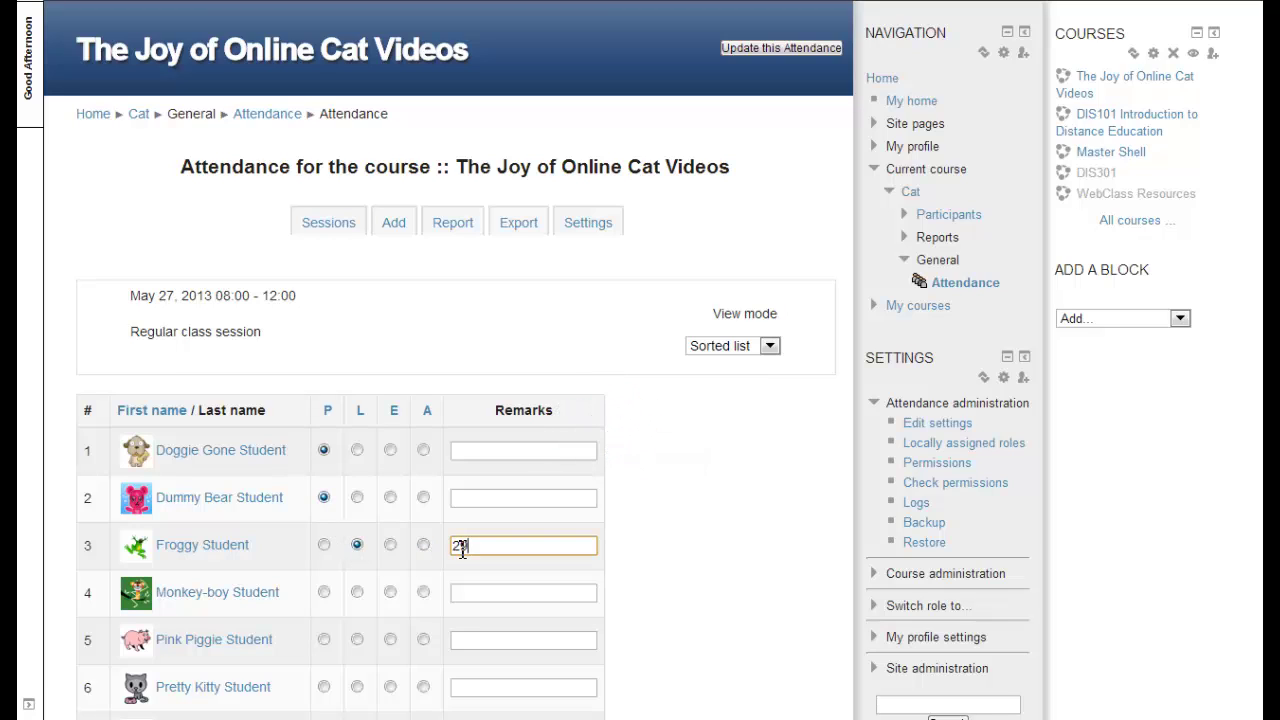
type(" minutes late")
Mark the student in row 4 absent and add the remark "no word"
left_click(423, 593)
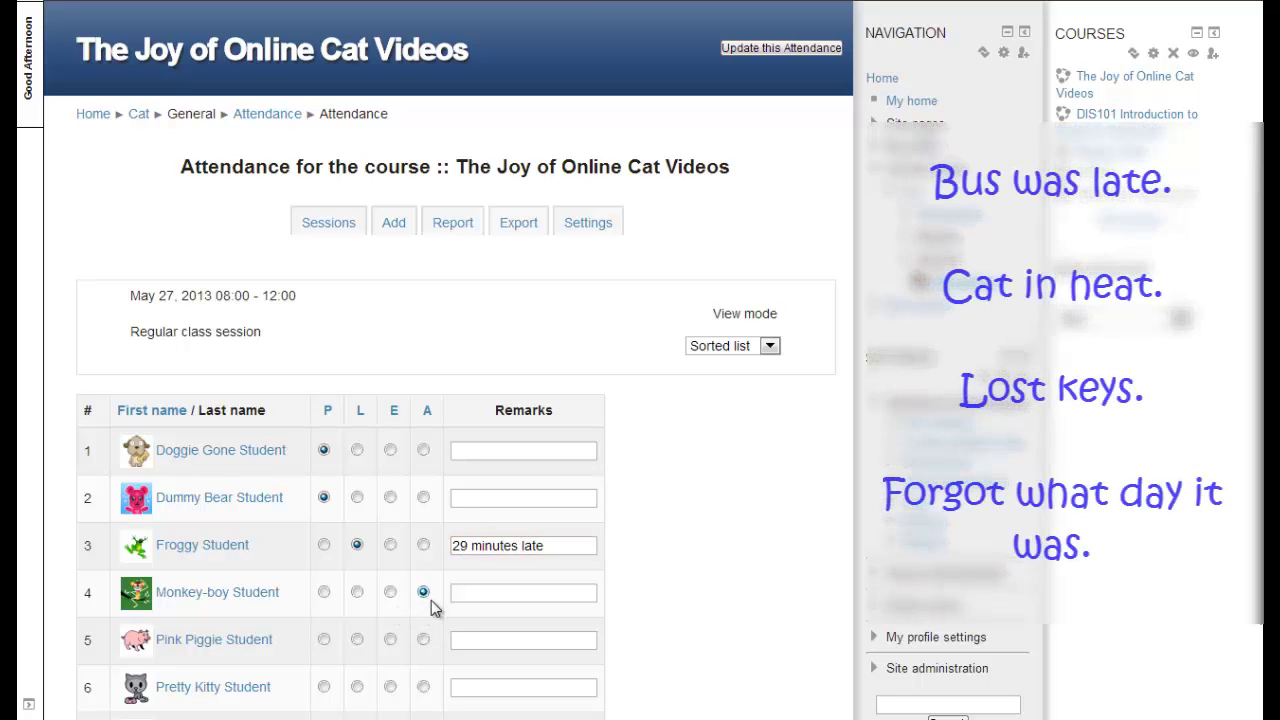
left_click(479, 596)
type("no word")
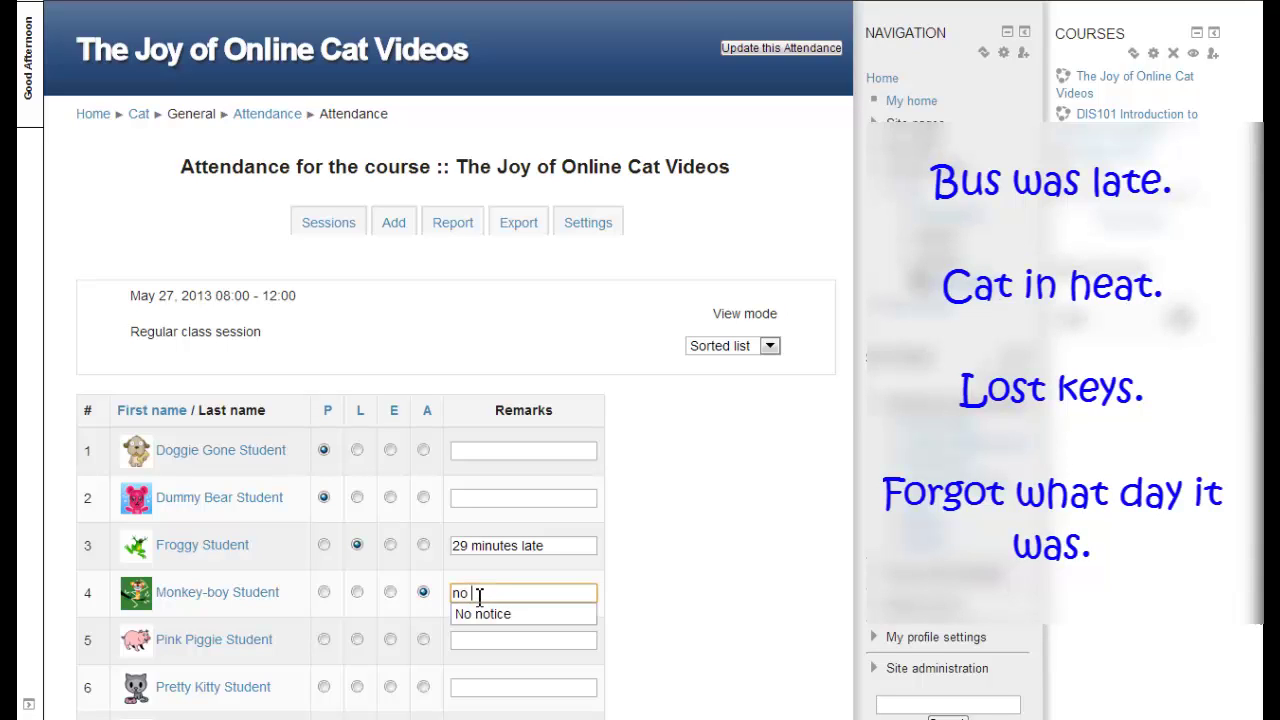
Mark the student in row 5 present and row 6 late, leave the rest unmarked, and save the attendance
left_click(323, 639)
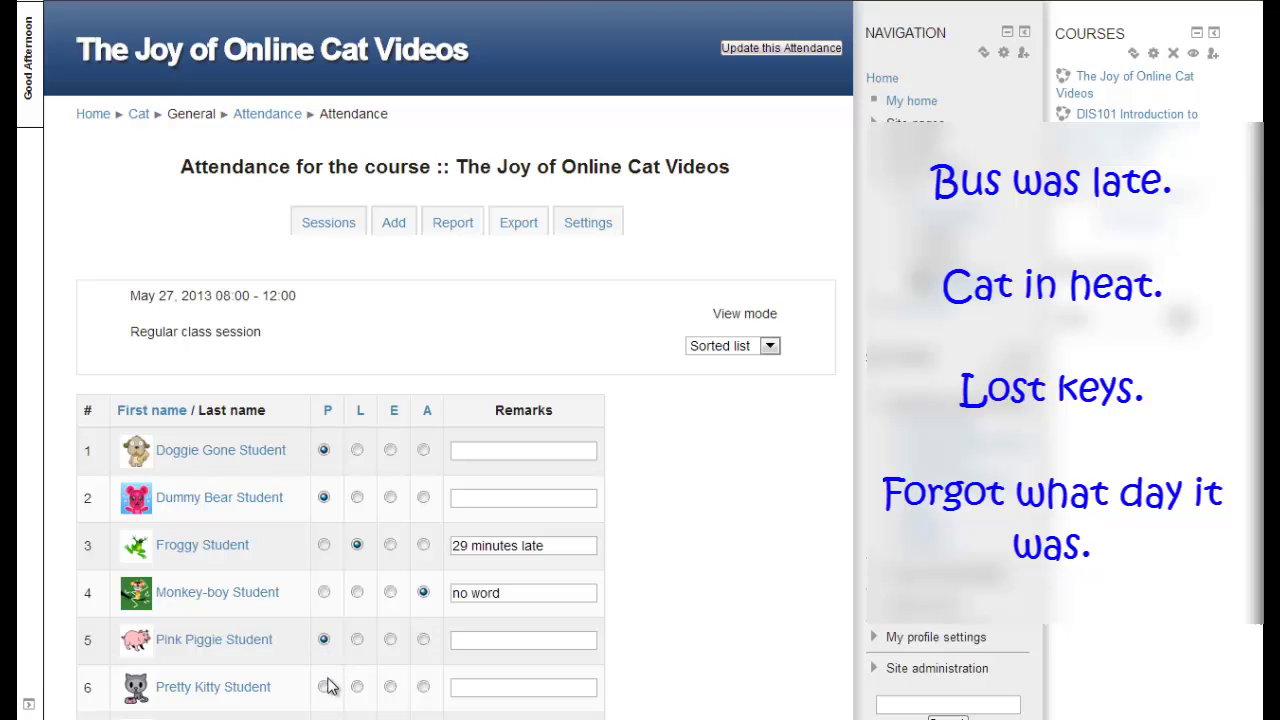
left_click(357, 686)
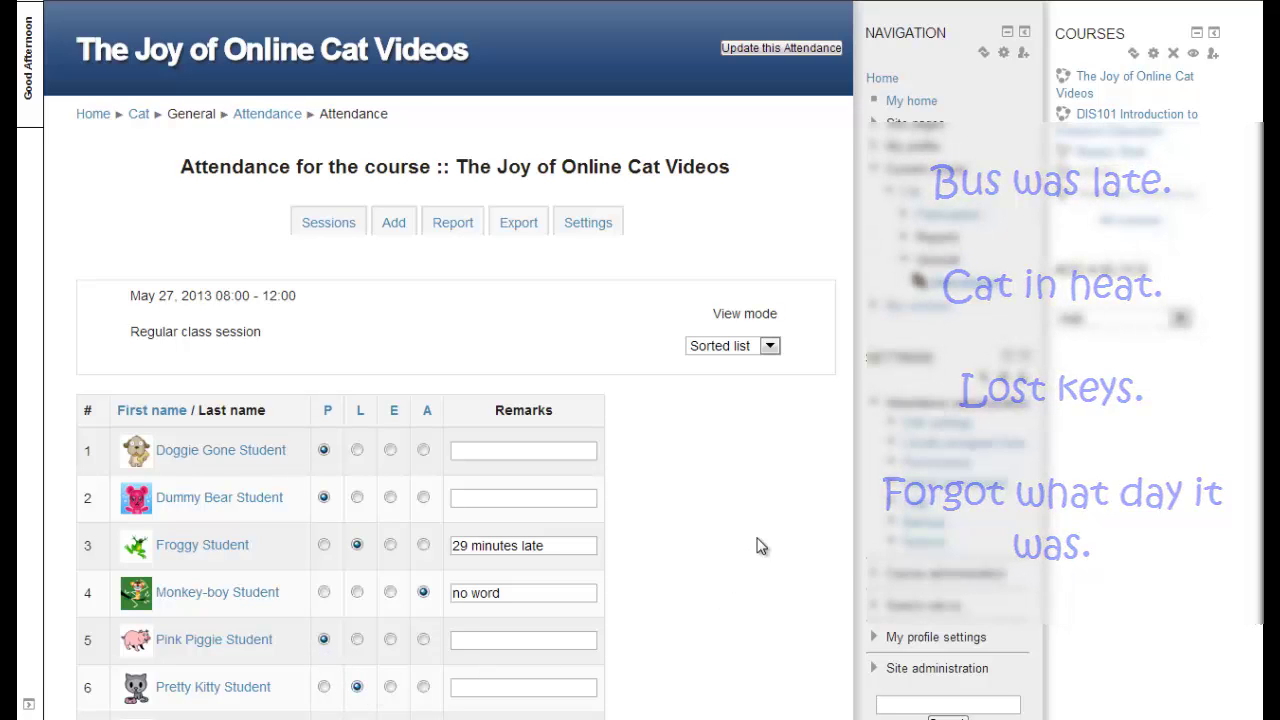
scroll(757, 543, "down", 3)
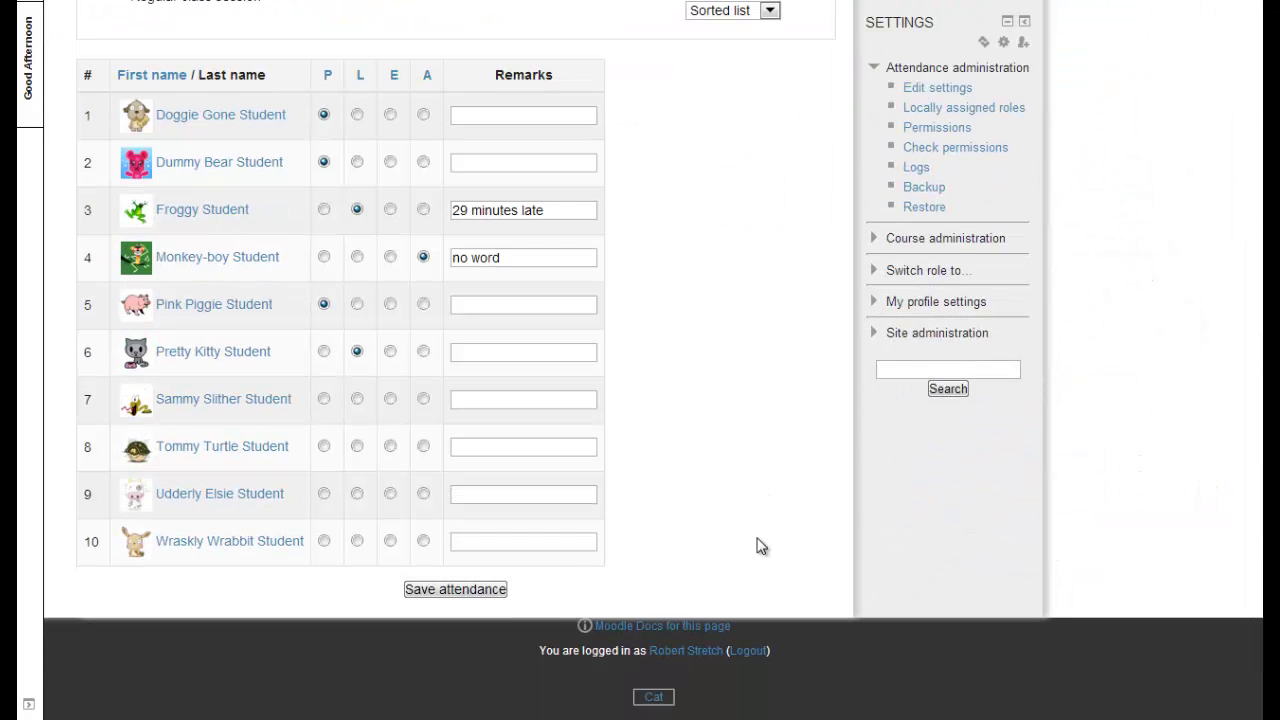
left_click(449, 591)
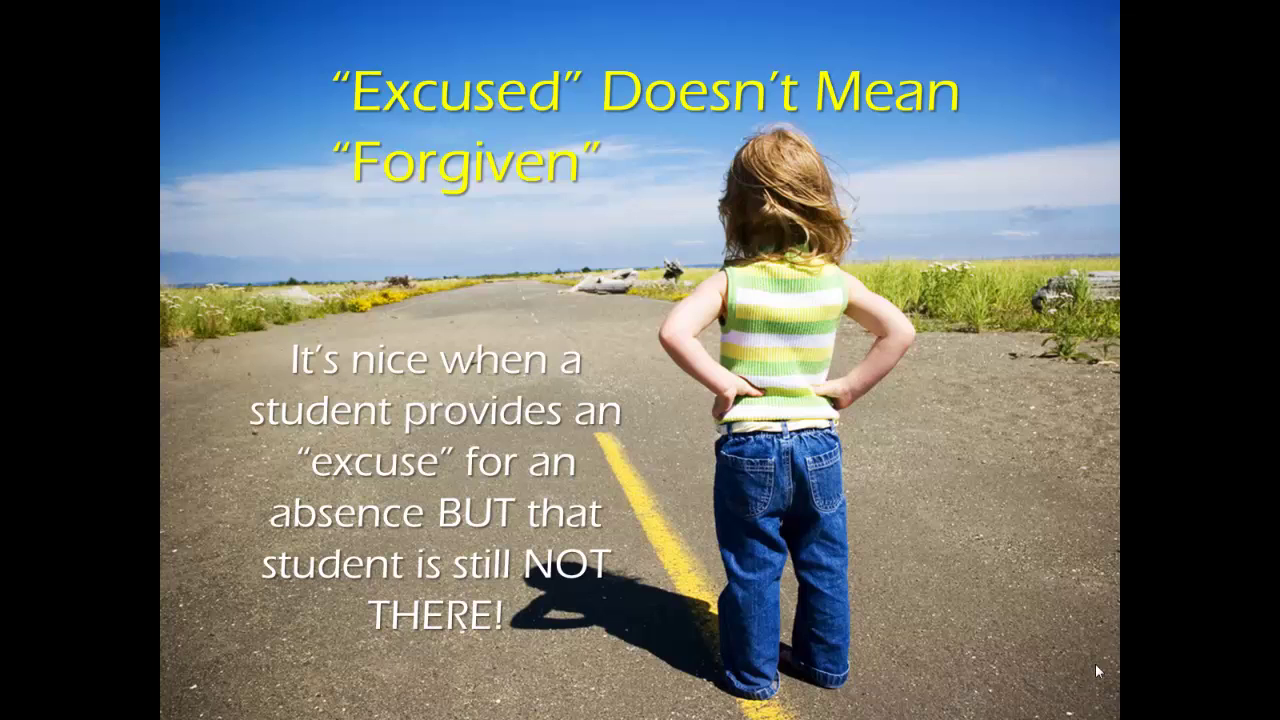
left_click(450, 590)
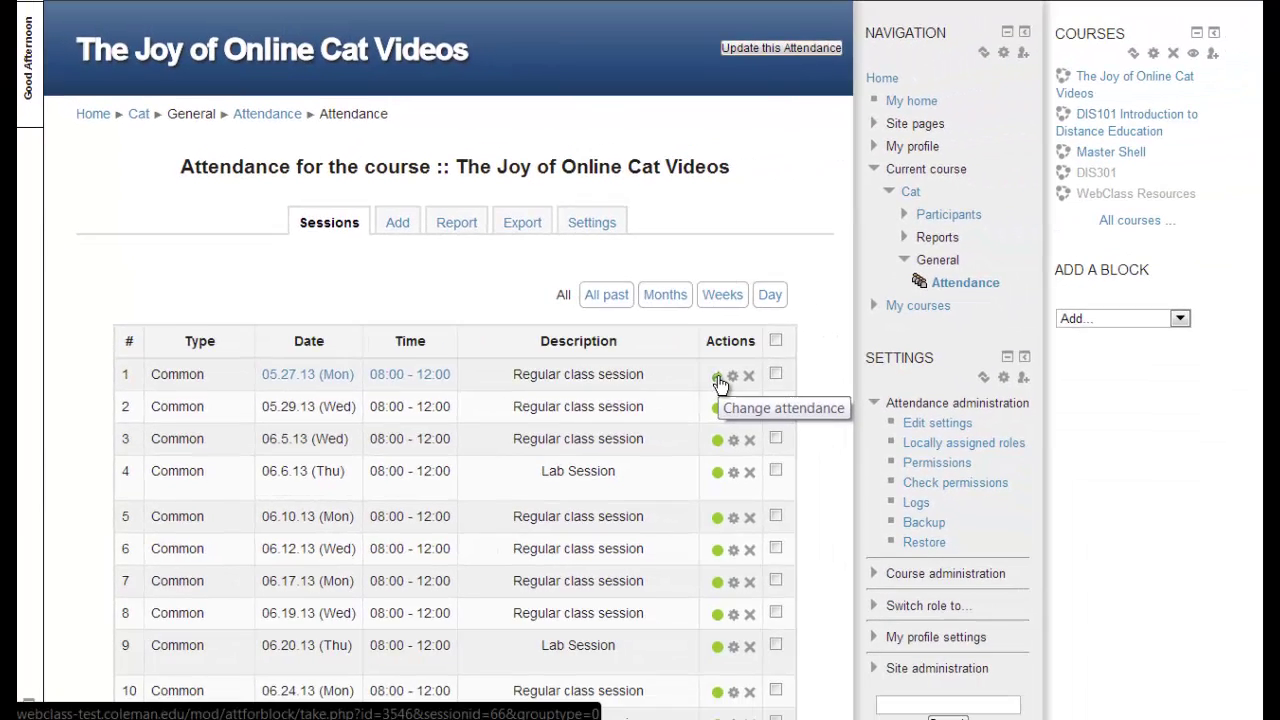
Reopen the 27 May session's attendance, mark the students in rows 7 to 10 present, and save
left_click(717, 379)
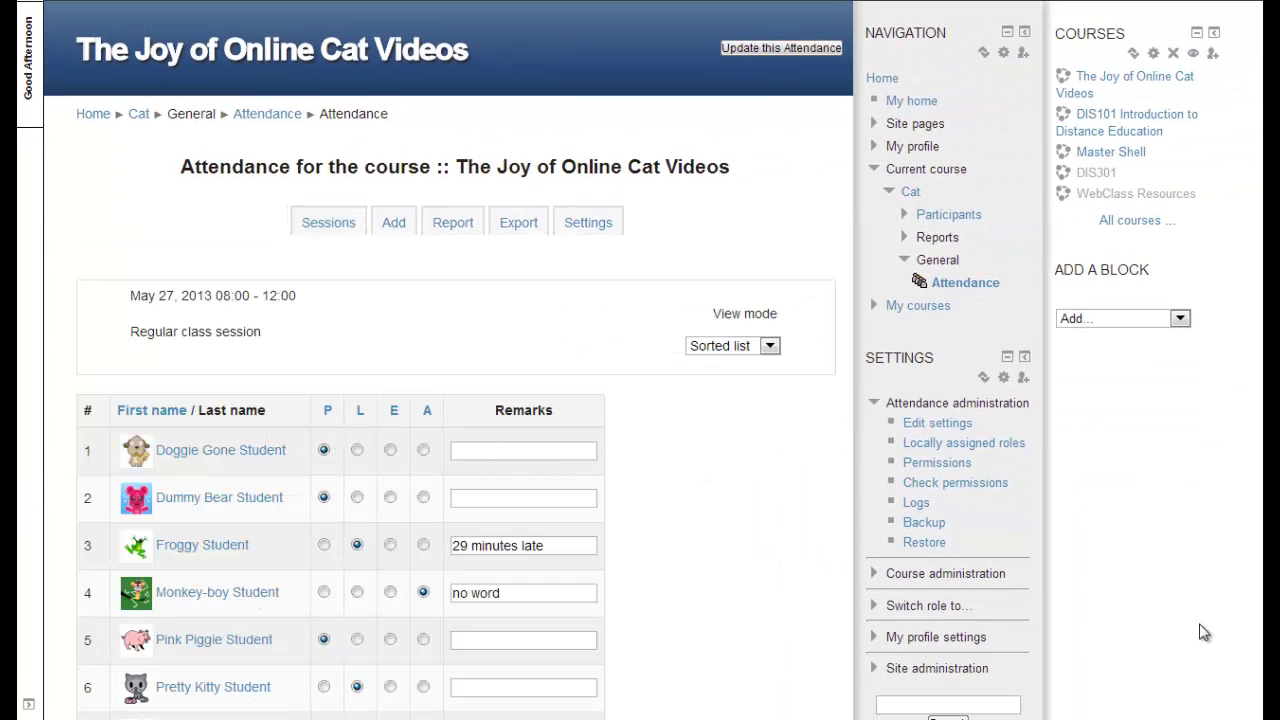
scroll(1258, 715, "down", 4)
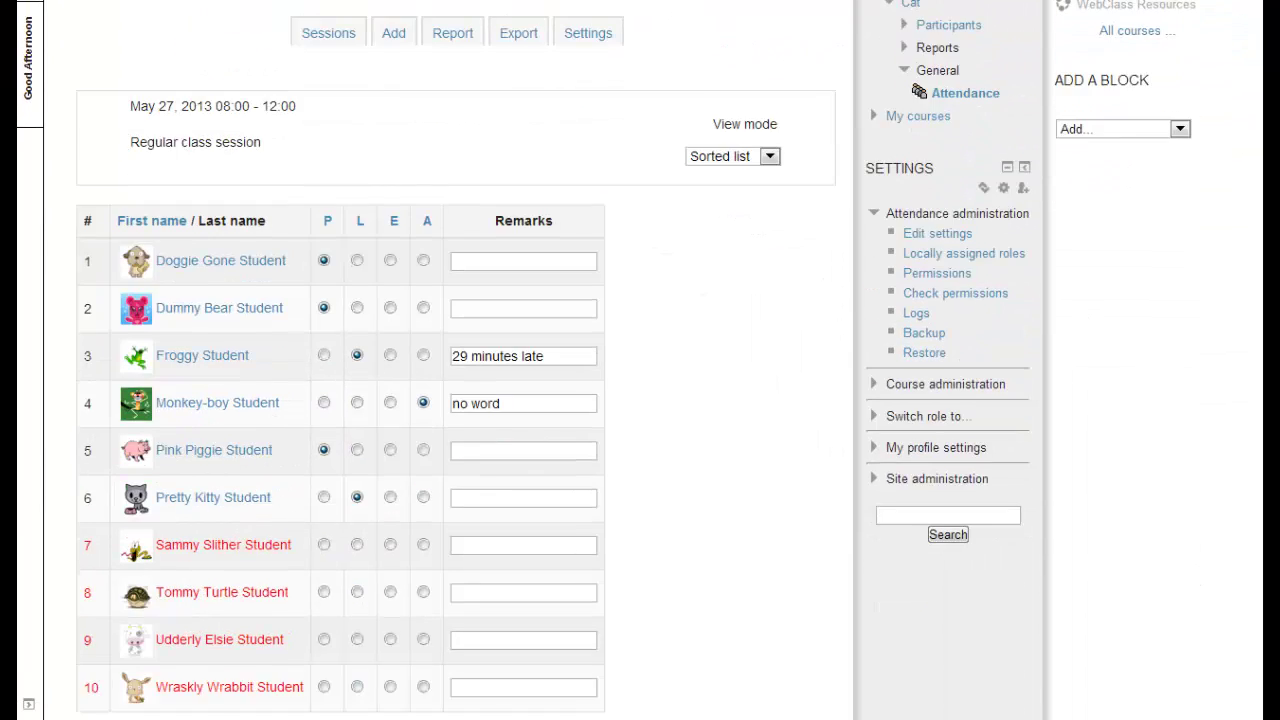
scroll(1258, 715, "down", 1)
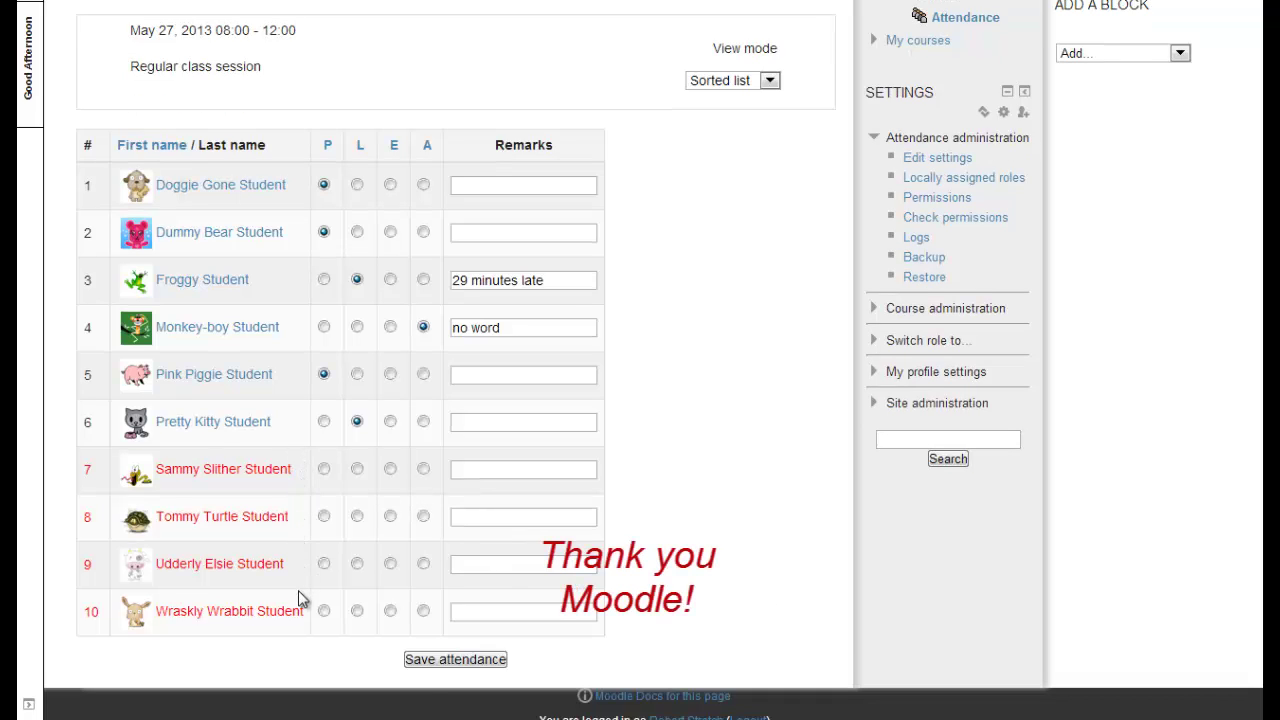
left_click(323, 469)
left_click(324, 516)
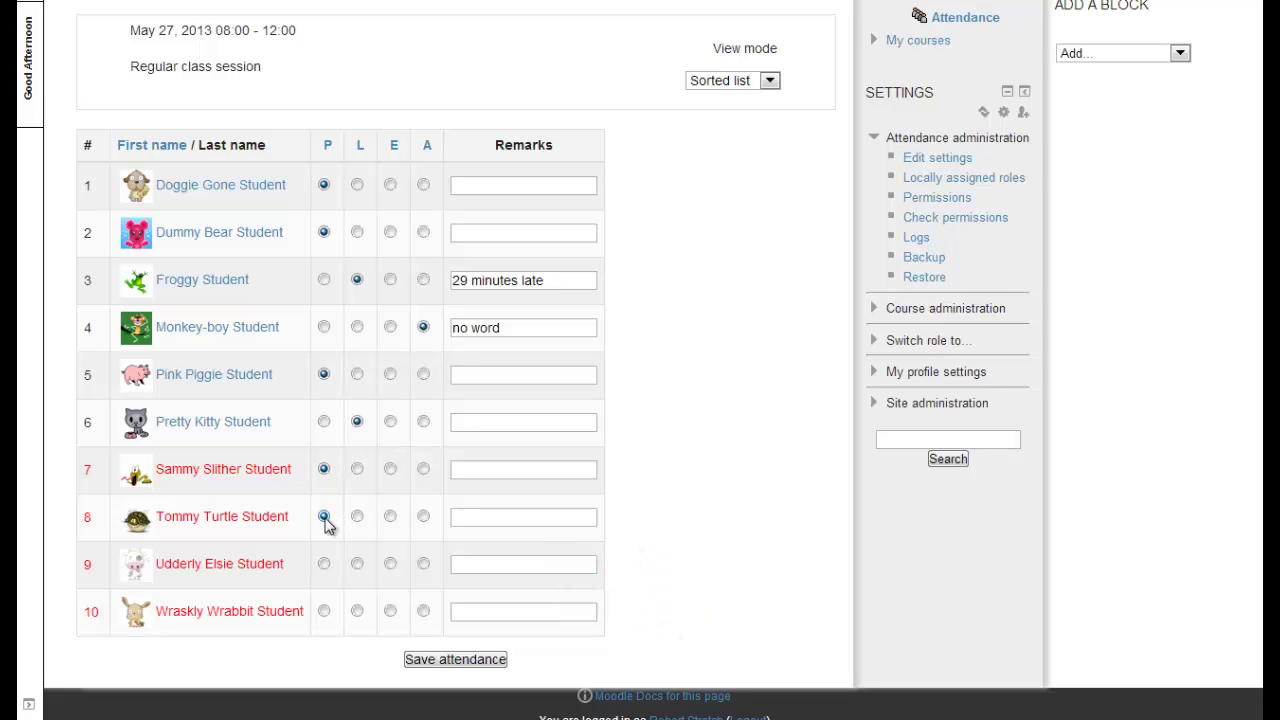
left_click(324, 564)
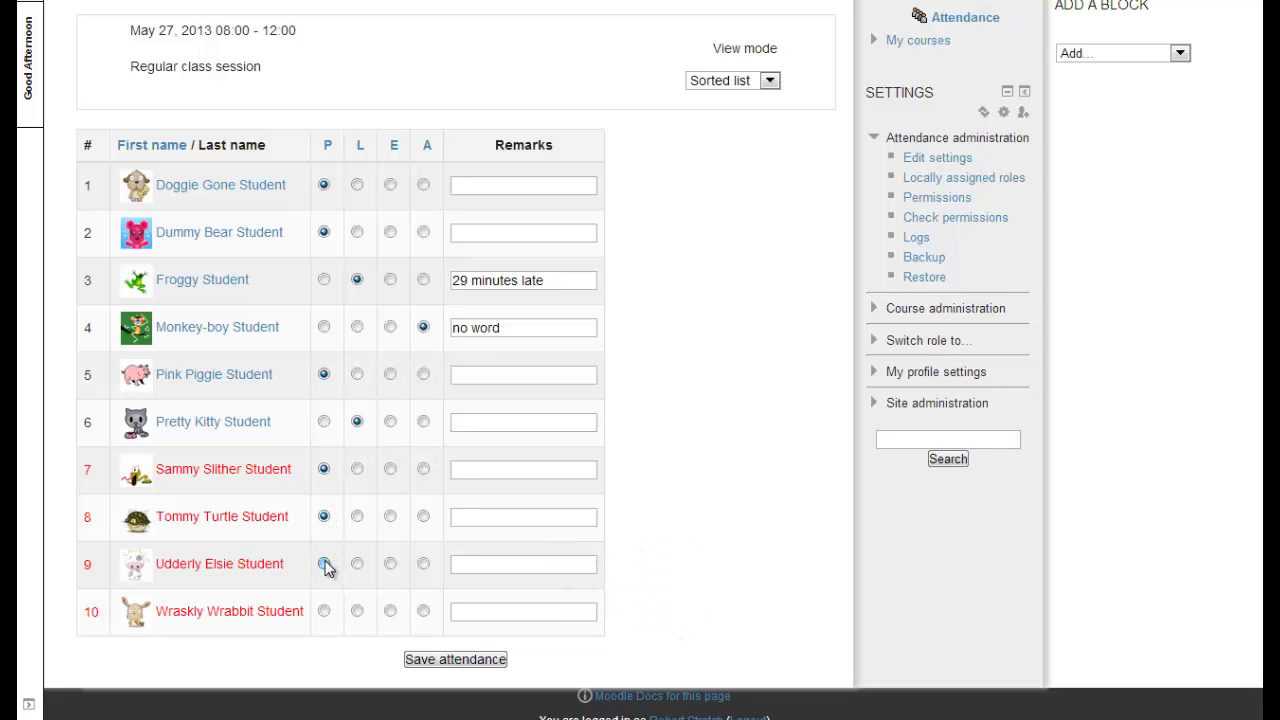
left_click(324, 611)
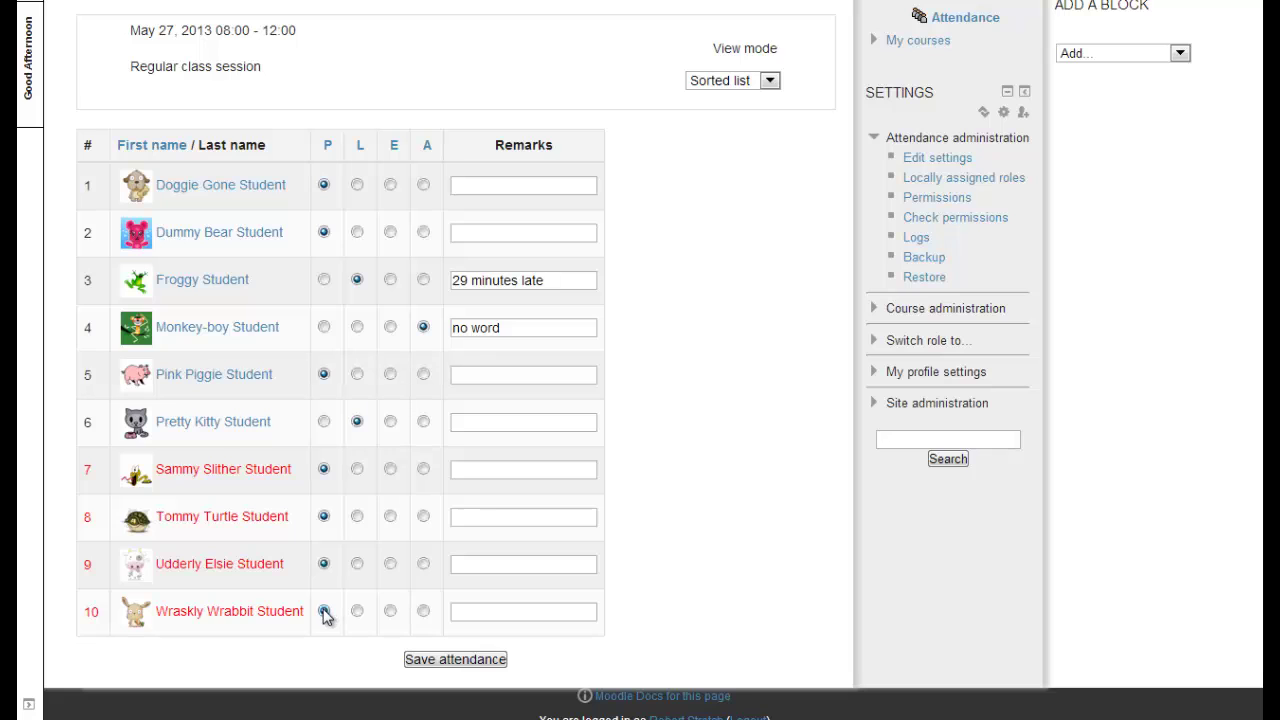
left_click(435, 664)
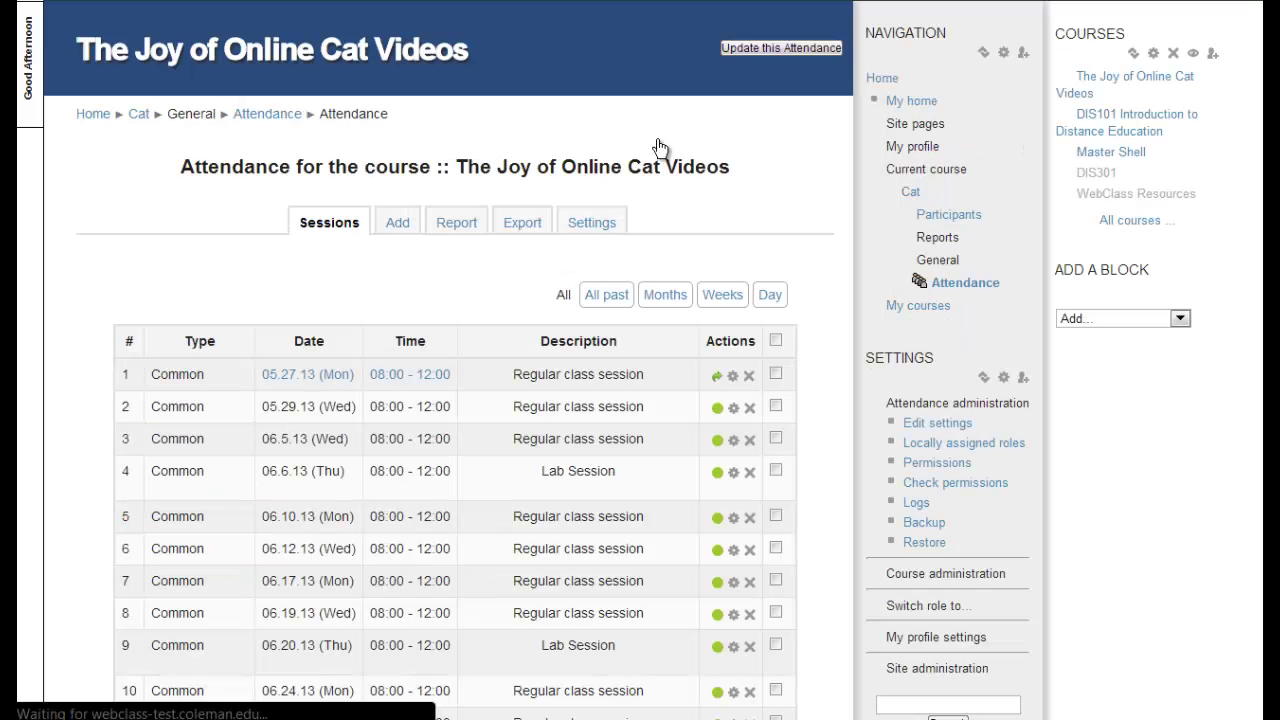
Reopen the 27 May session to check that every student has a status, and save the attendance again
left_click(717, 379)
scroll(1260, 600, "down", 5)
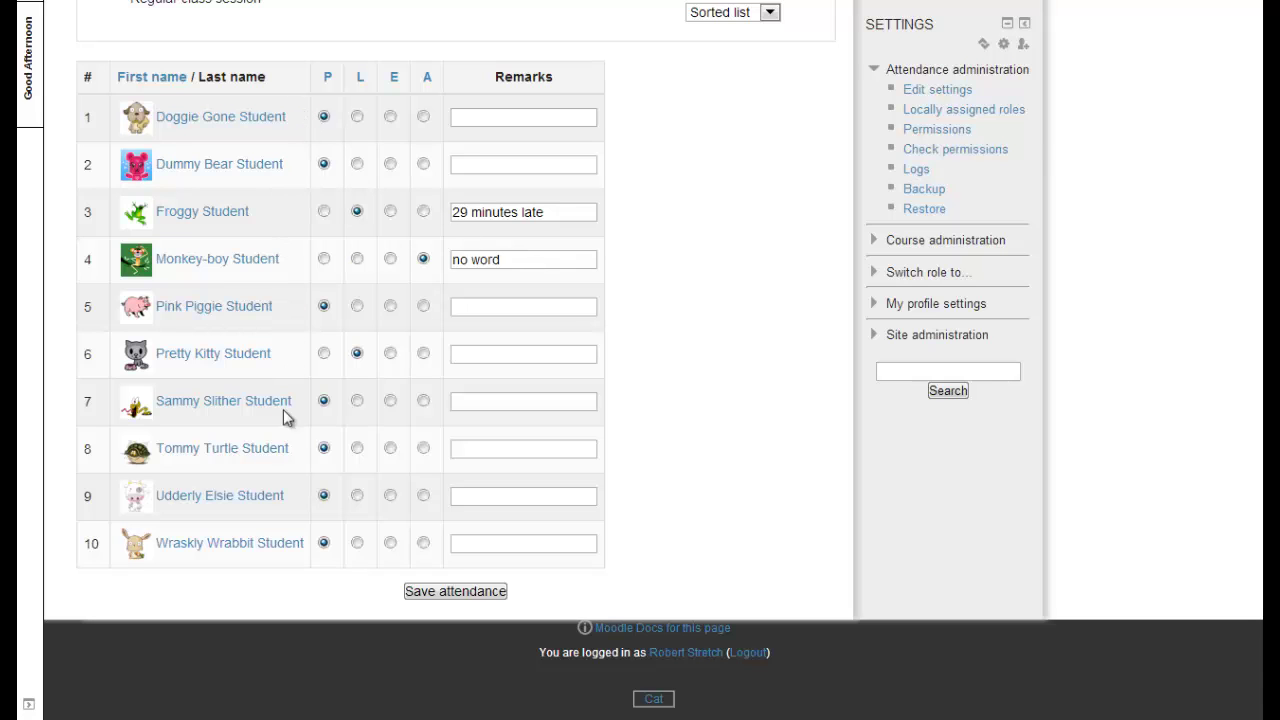
left_click(455, 591)
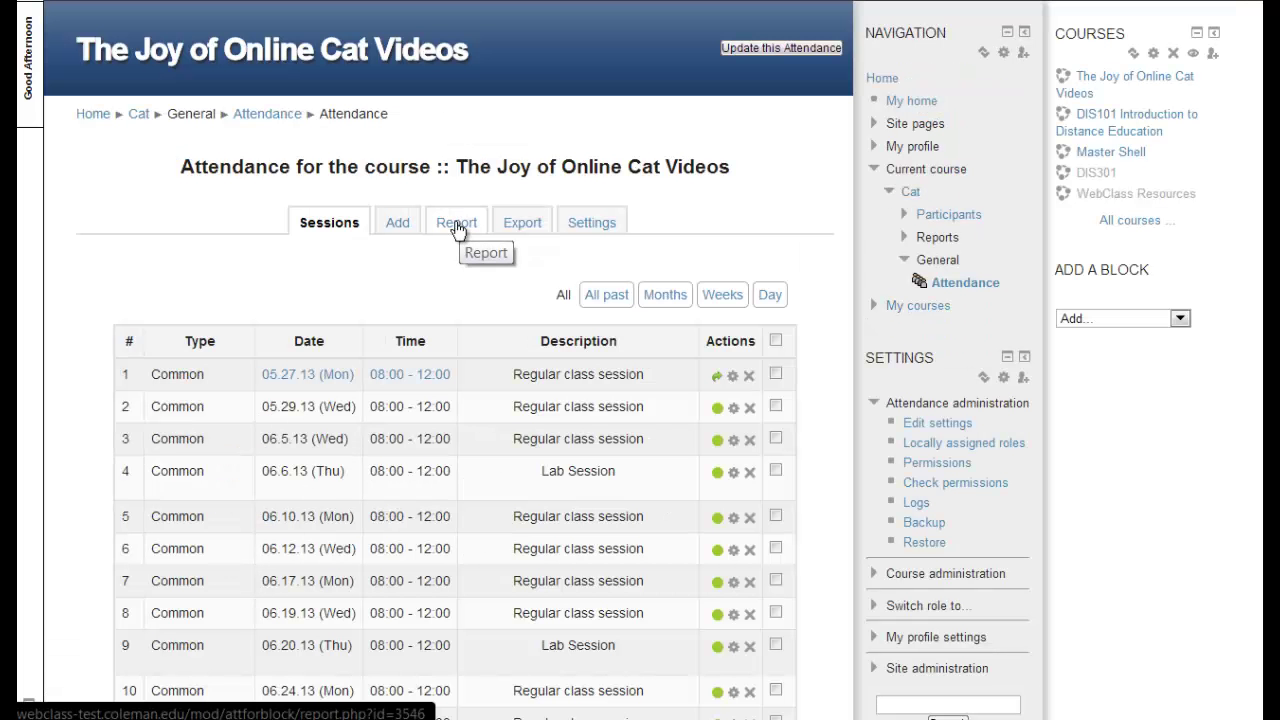
Open the attendance report and switch it to the weekly view
left_click(457, 224)
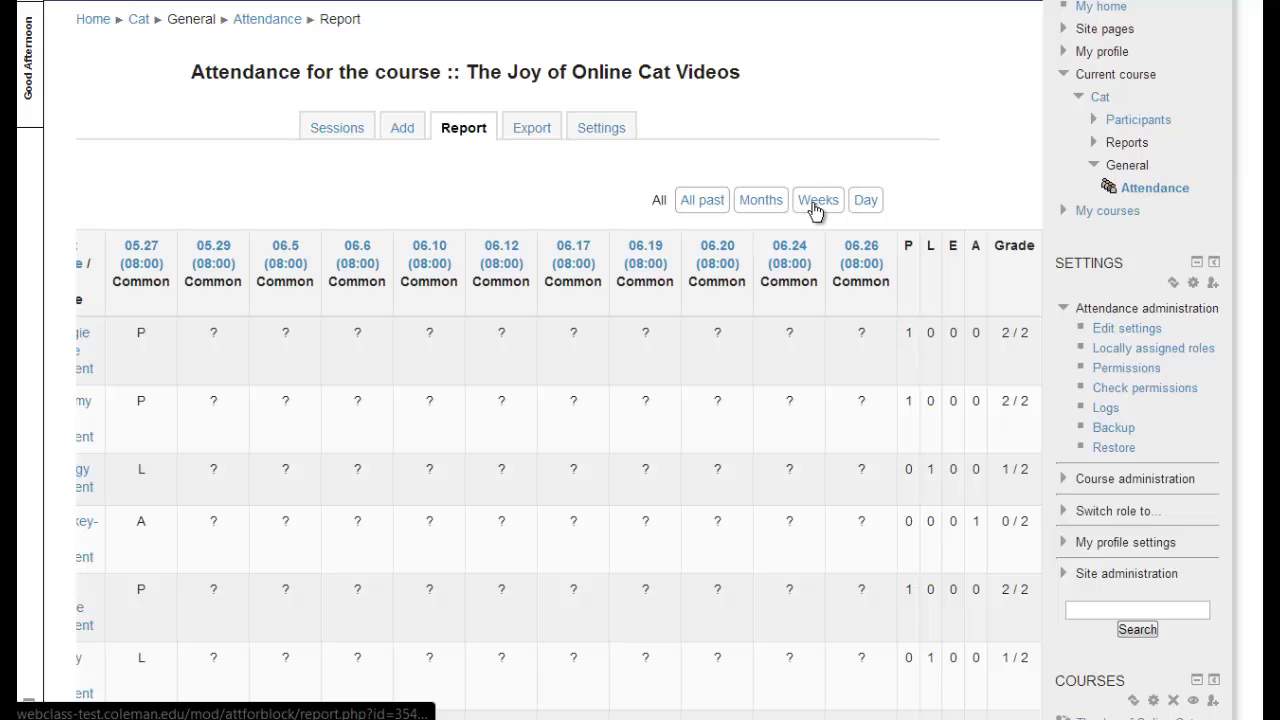
left_click(815, 206)
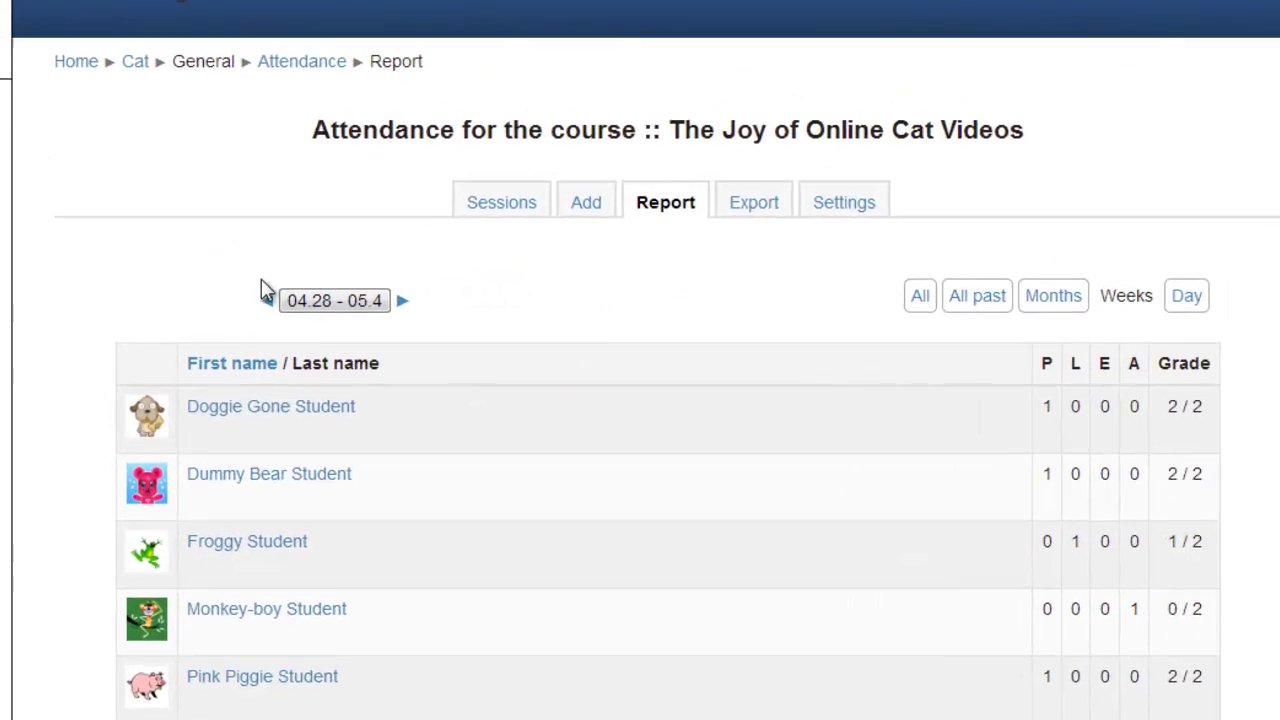
Open the attendance export settings and examine the option for sessions not taken and the available download formats
left_click(753, 202)
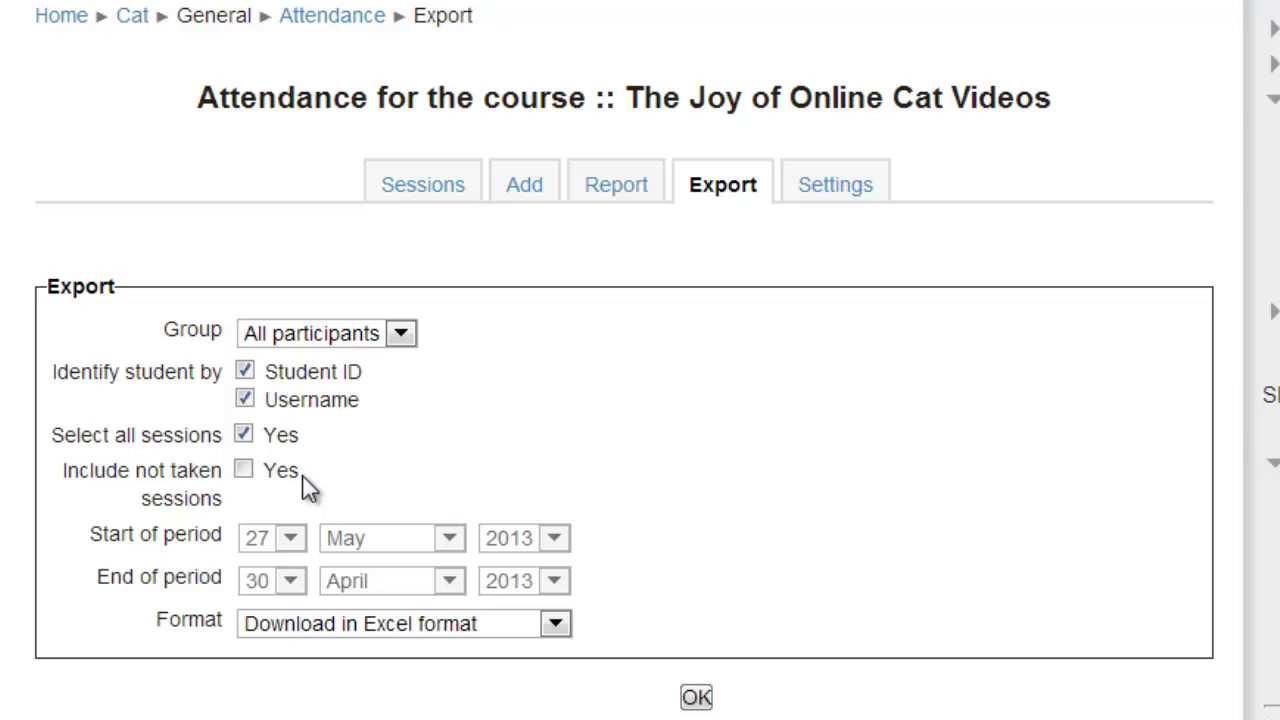
left_click(246, 469)
left_click(246, 470)
left_click(556, 624)
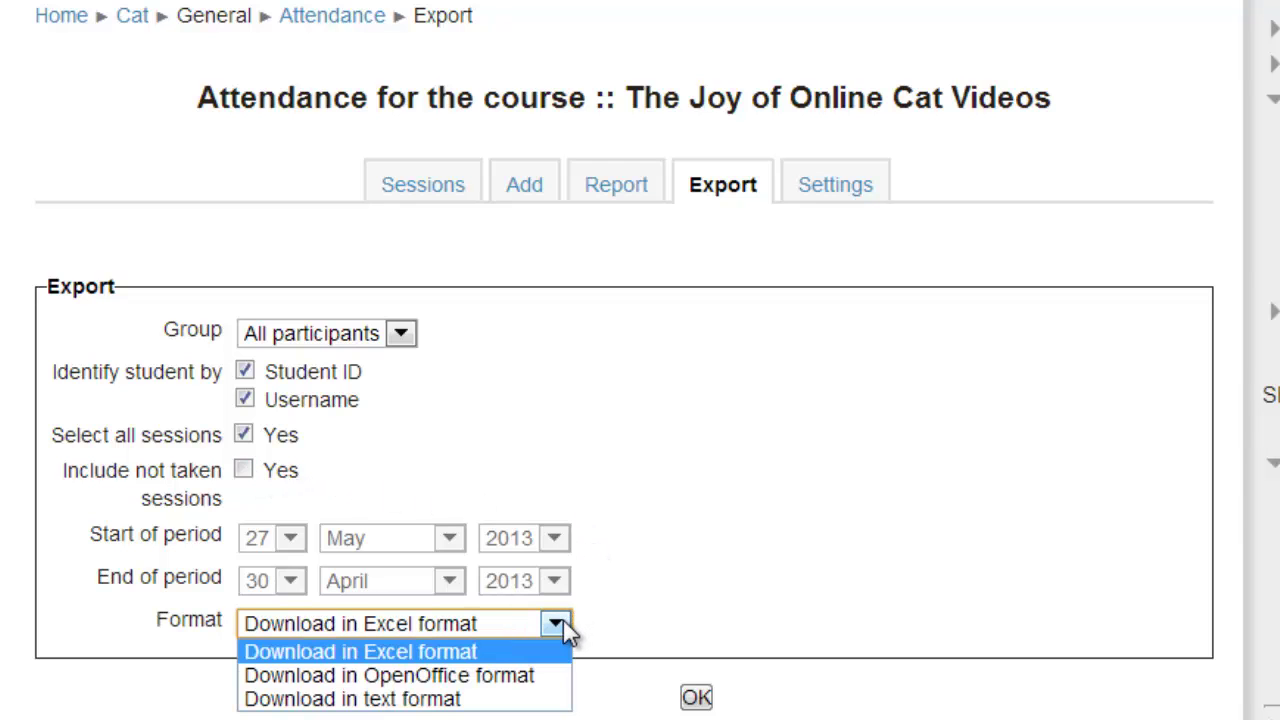
left_click(563, 624)
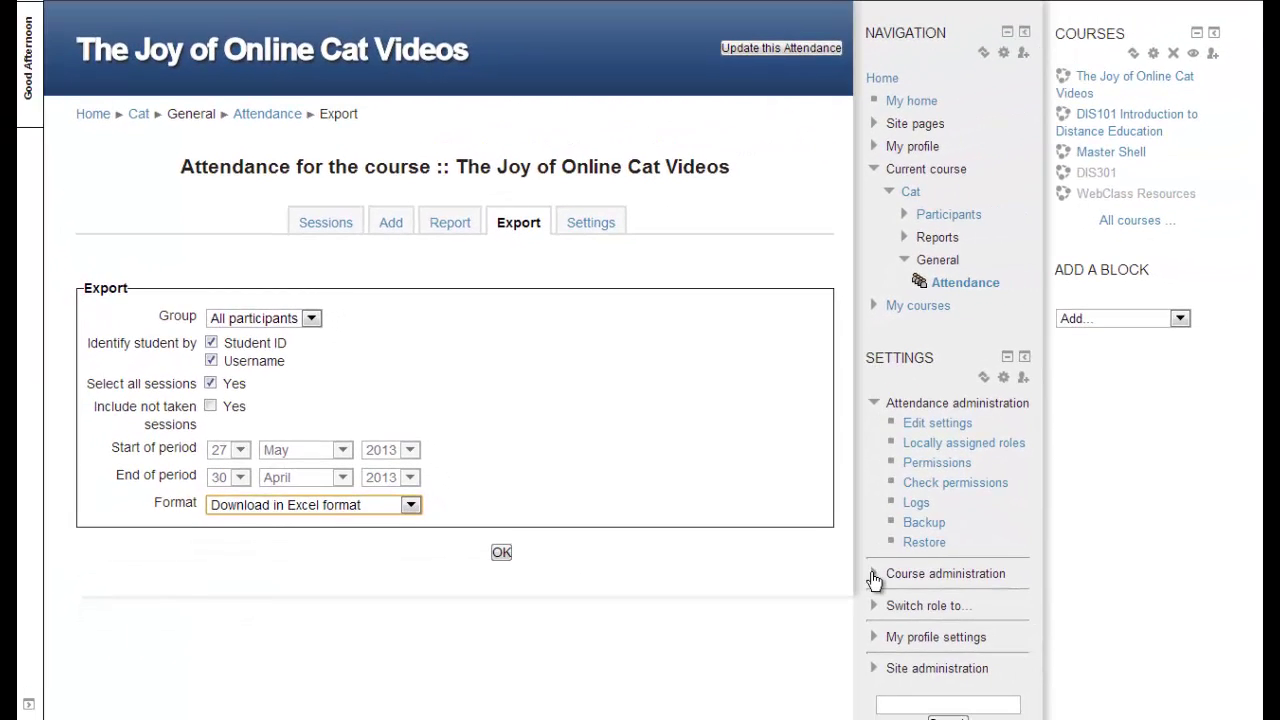
Open the course grades and examine the Attendance column and course totals in the grader report
left_click(873, 576)
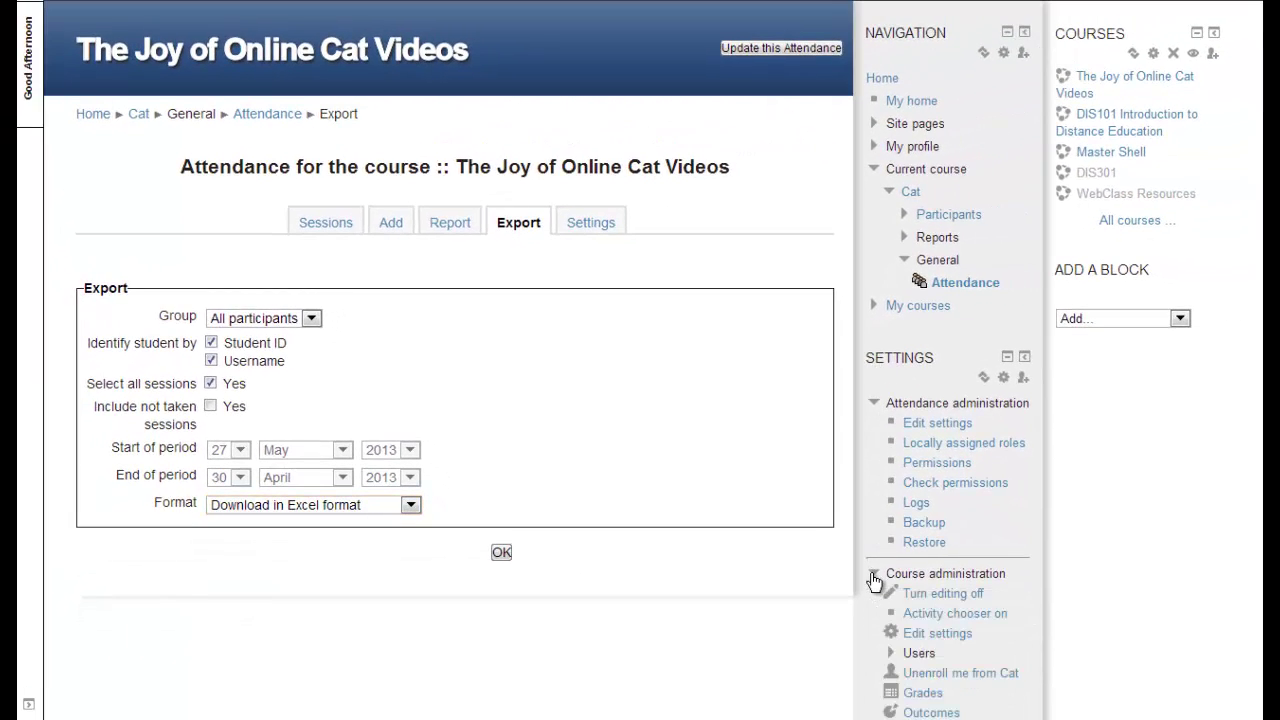
left_click(922, 692)
left_click_drag(433, 675, 955, 680)
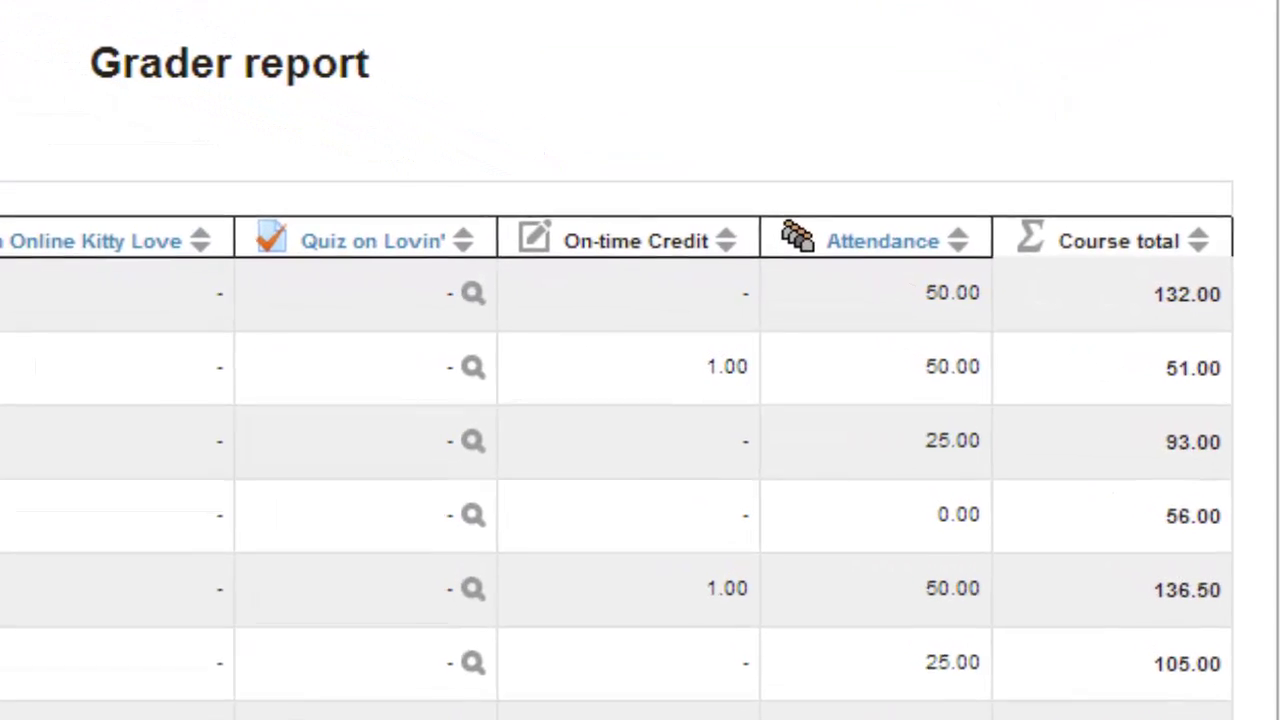